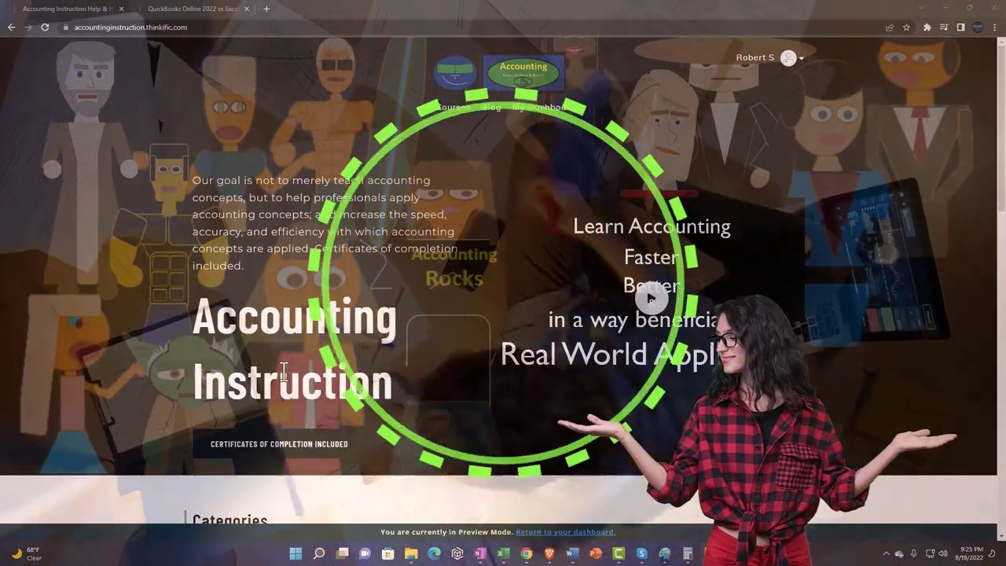
Step: Browse the Accounting Instruction course categories, and look into the OneNote - Getting Started 2022 section of the QuickBooks Online 2022 course
scroll(137, 438, down, 6)
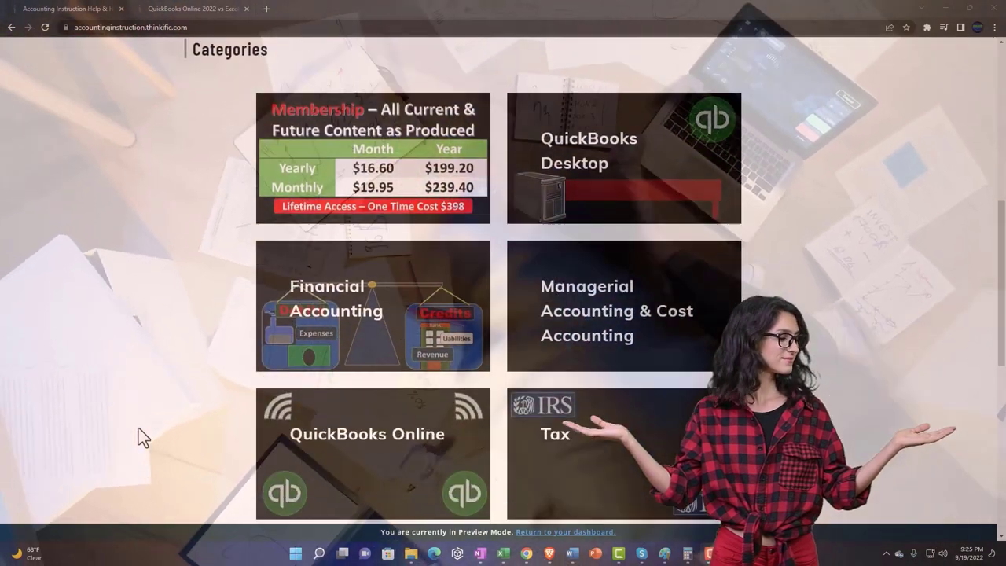
scroll(138, 429, down, 1)
scroll(138, 429, down, 3)
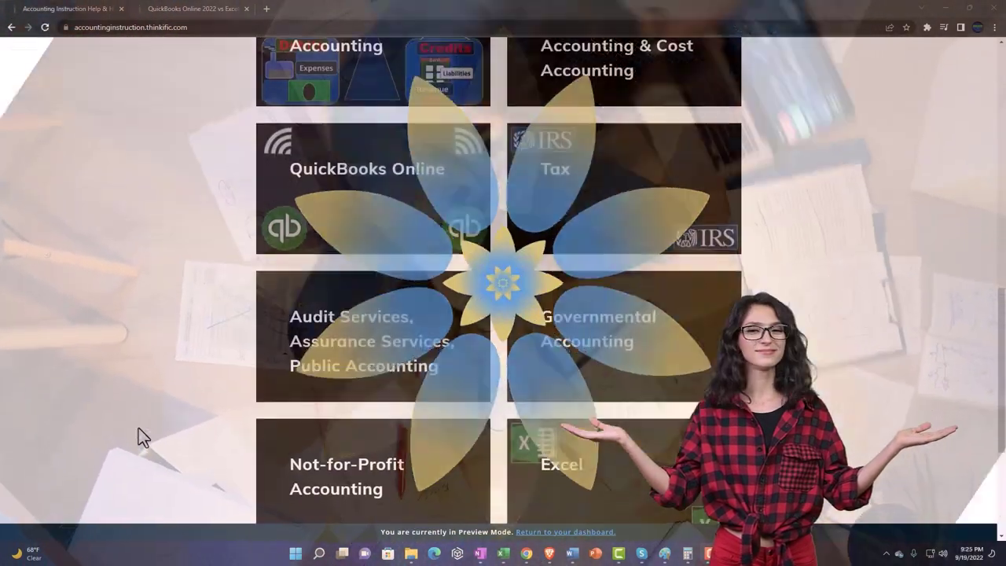
scroll(139, 437, down, 3)
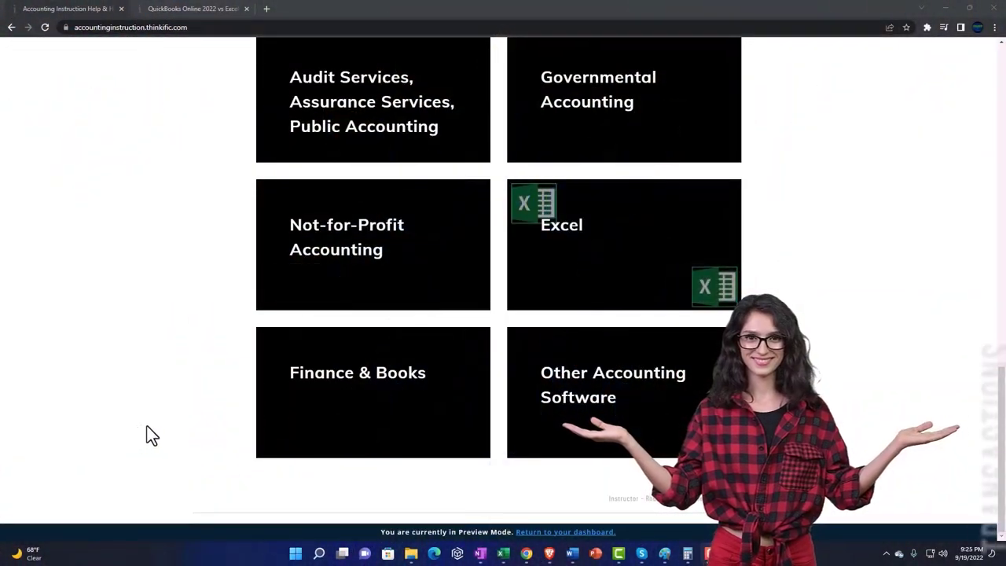
click(180, 9)
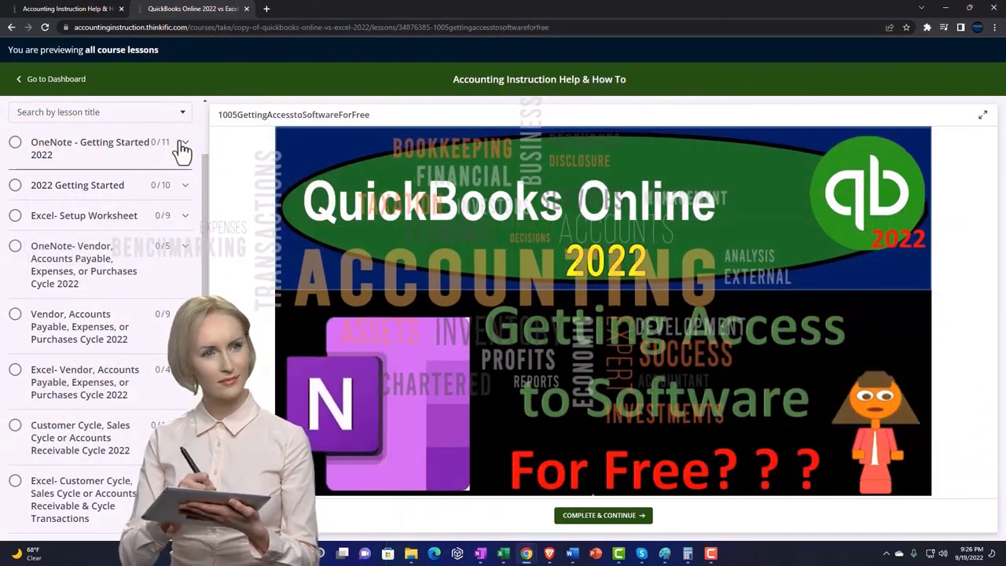
click(183, 144)
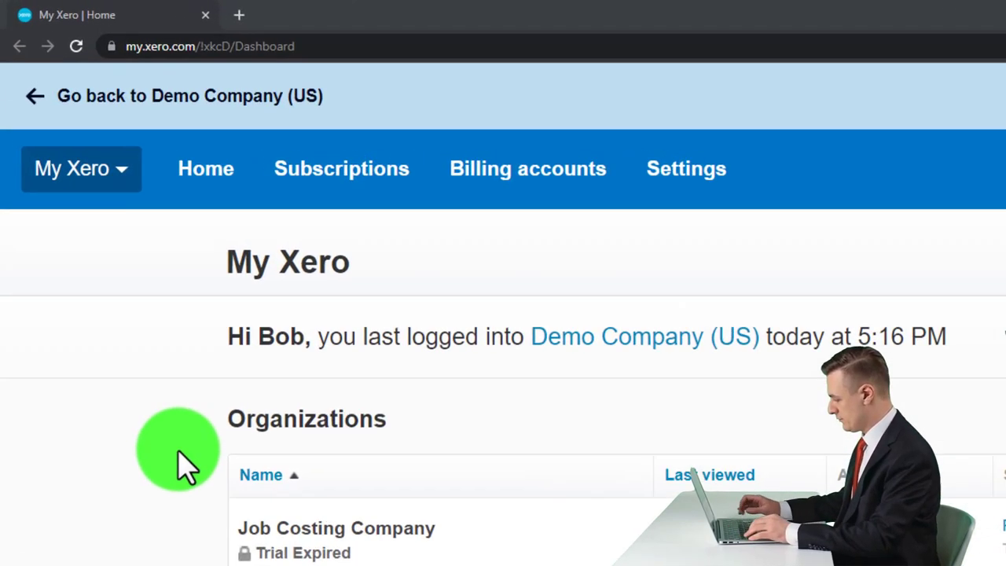
key(ctrl+minus)
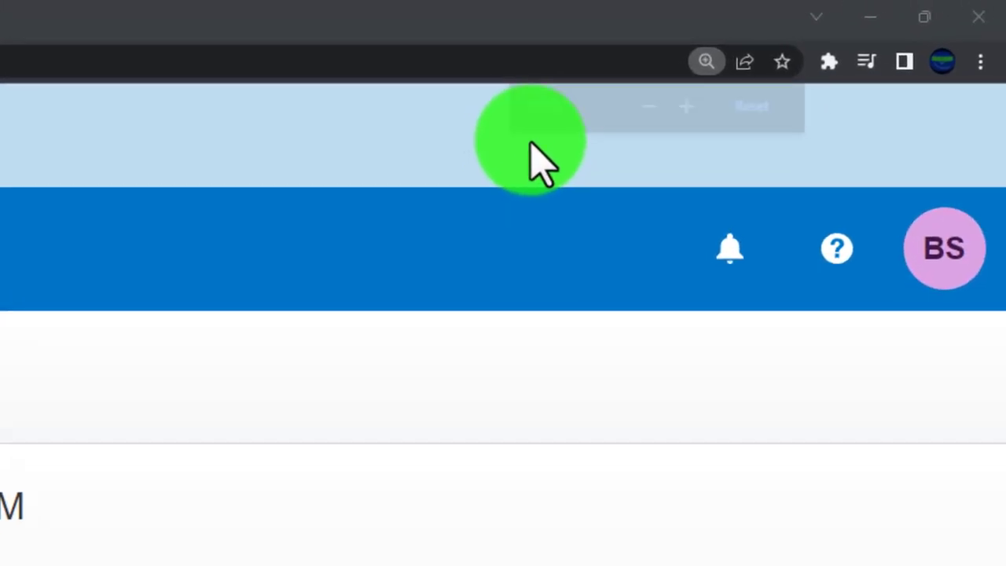
key(ctrl+minus)
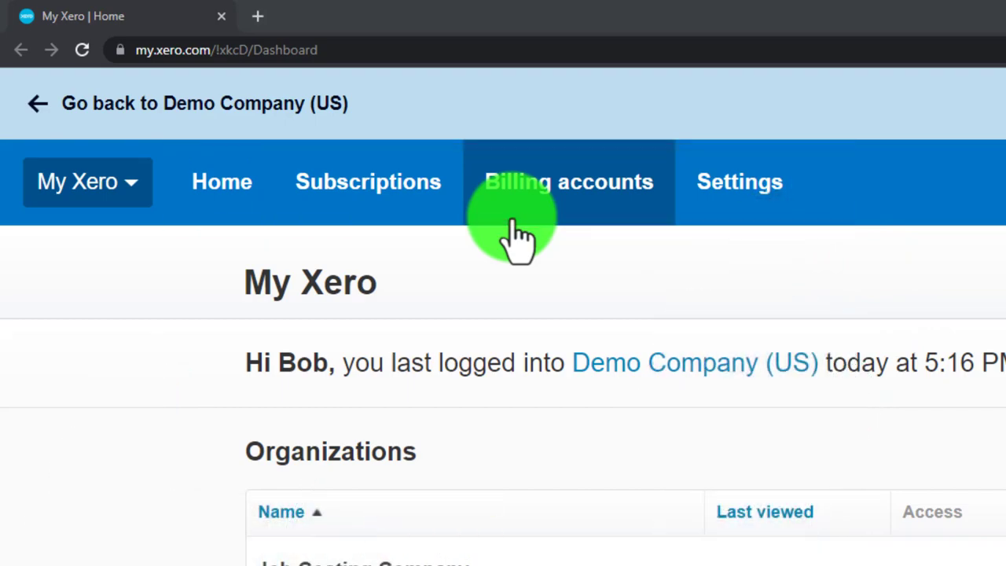
key(ctrl+minus)
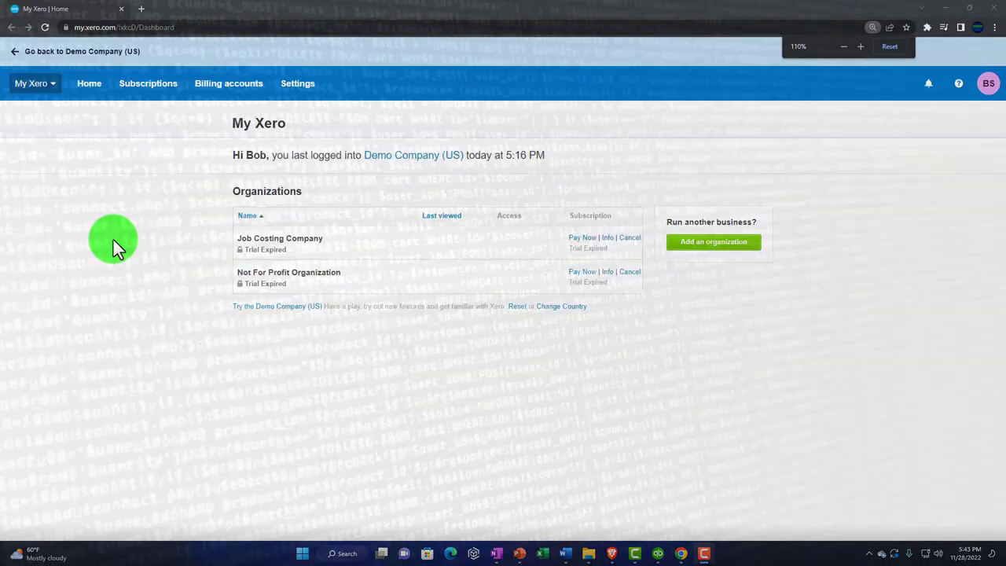
key(ctrl+0)
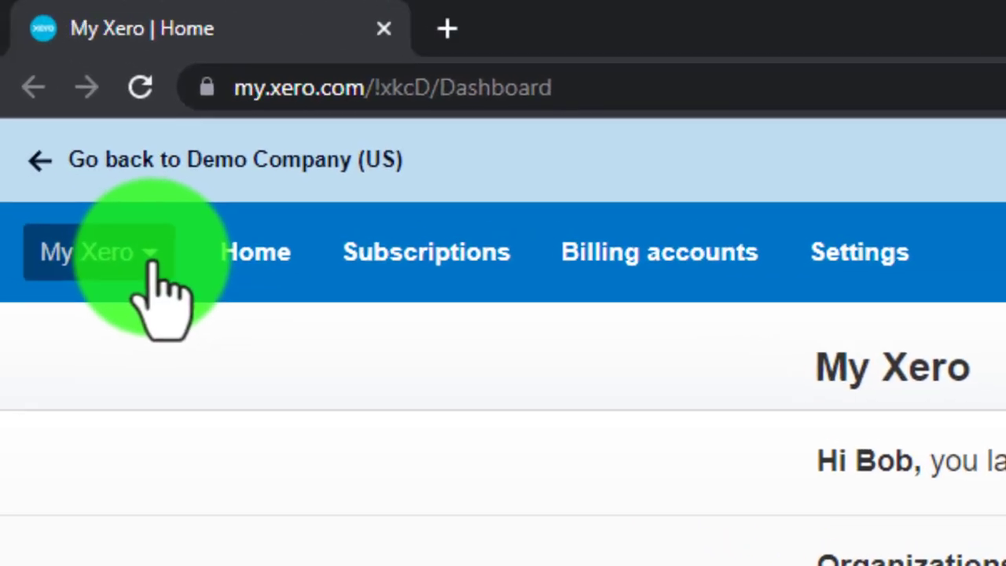
Step: Examine the organization choices offered by the My Xero organization switcher and close it again
click(150, 263)
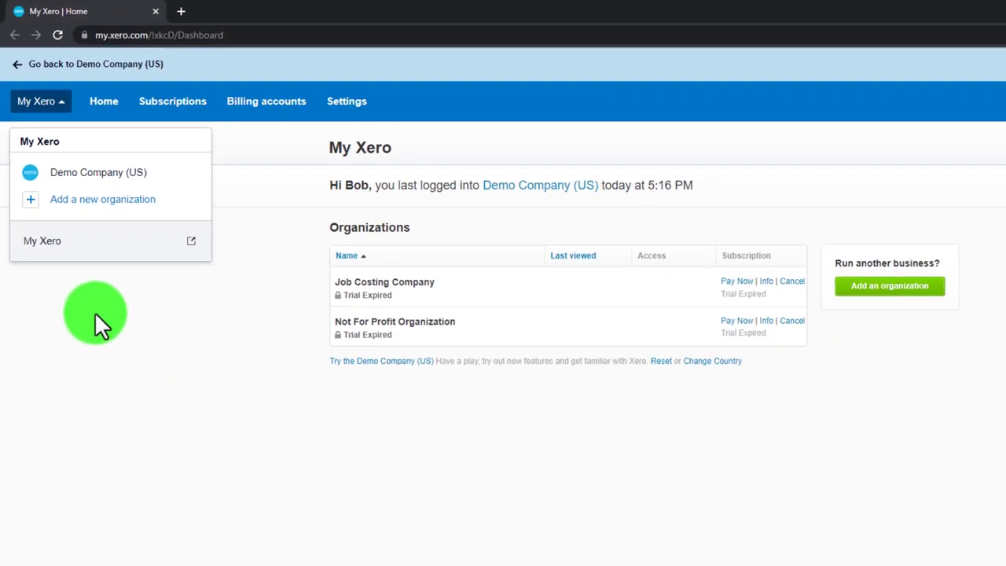
click(176, 564)
key(ctrl+plus)
key(ctrl+plus)
key(ctrl+plus)
key(ctrl+plus)
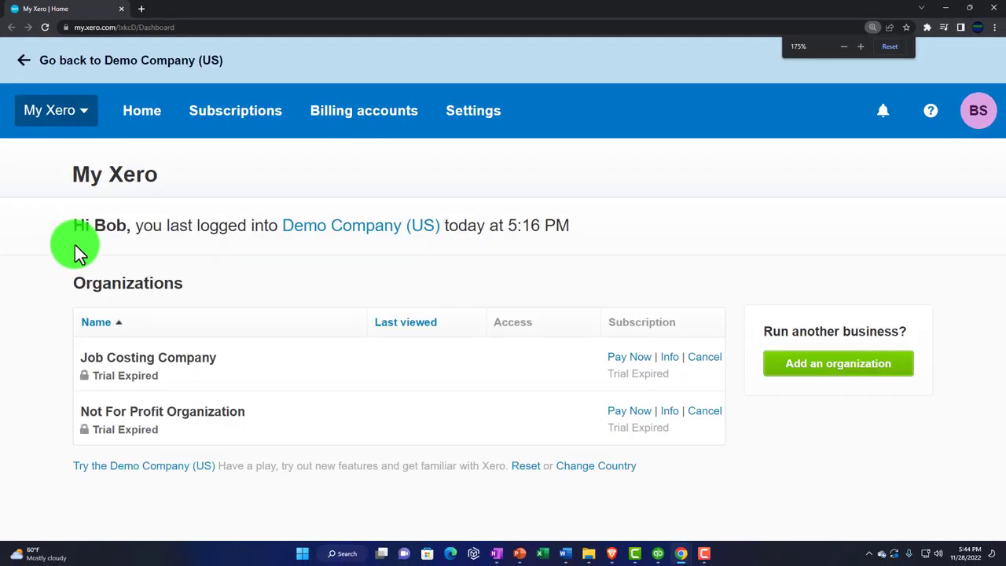
click(75, 118)
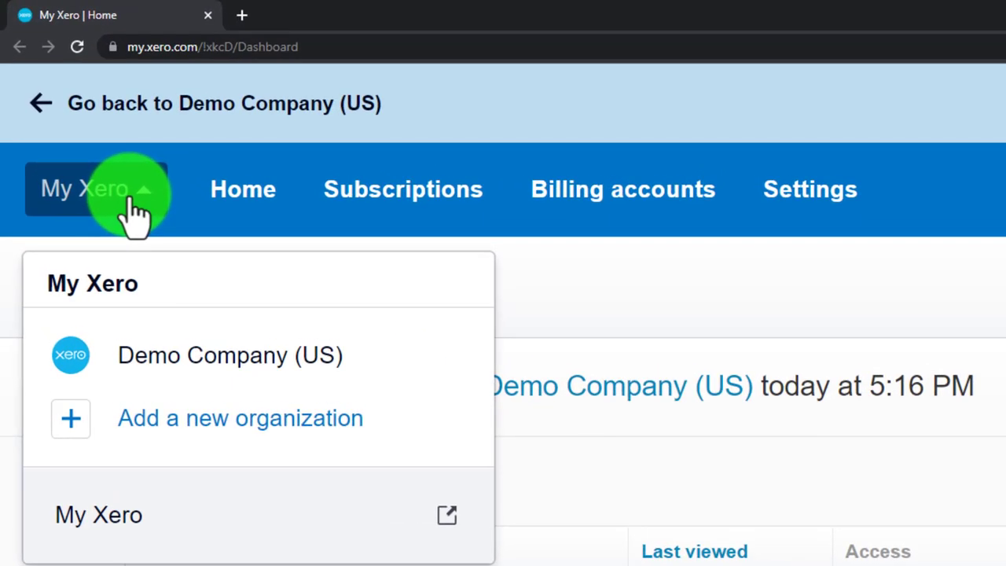
click(135, 212)
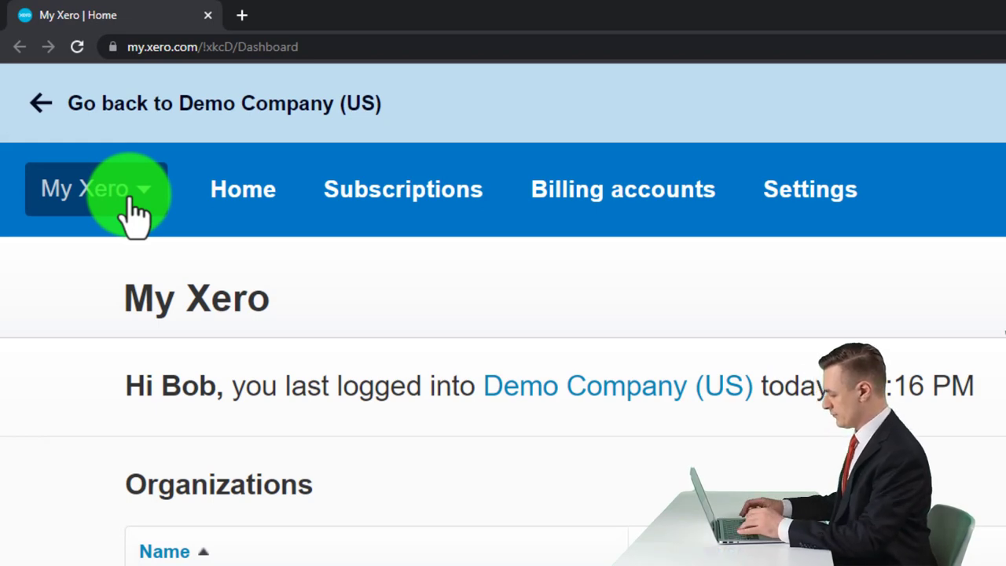
key(ctrl+minus)
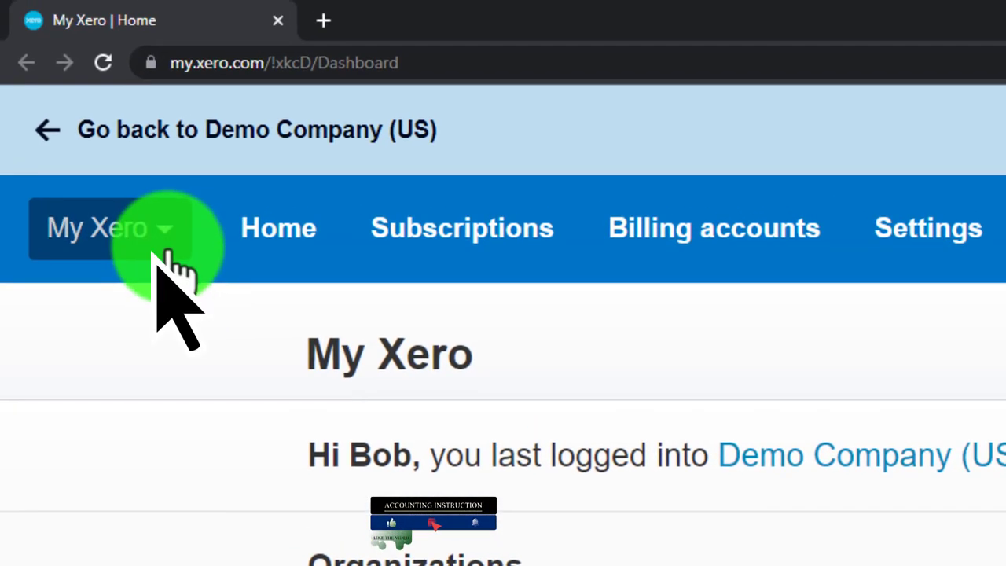
click(161, 249)
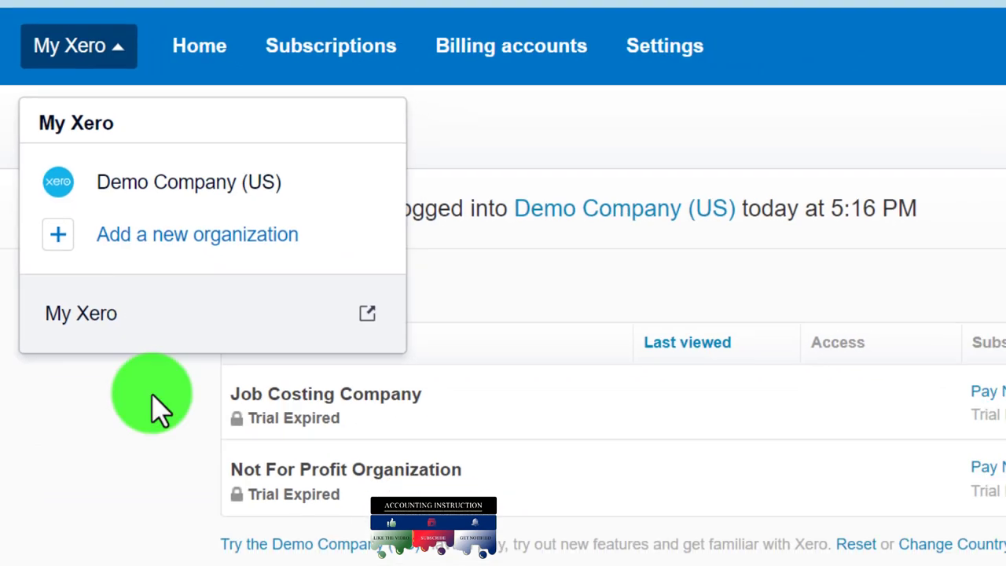
click(138, 384)
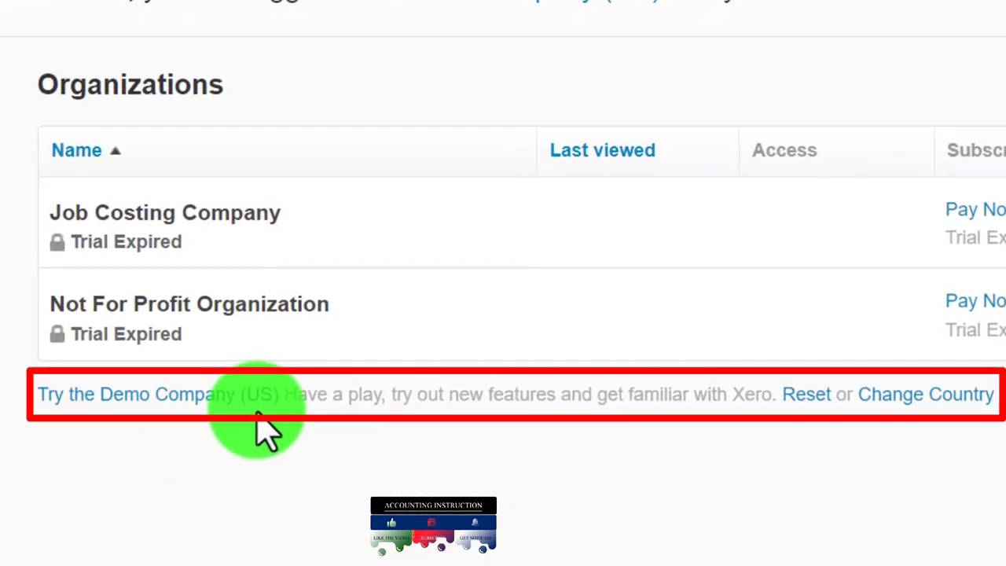
Step: Open the Change Country settings for the Demo Company and examine the countries available for it
click(935, 401)
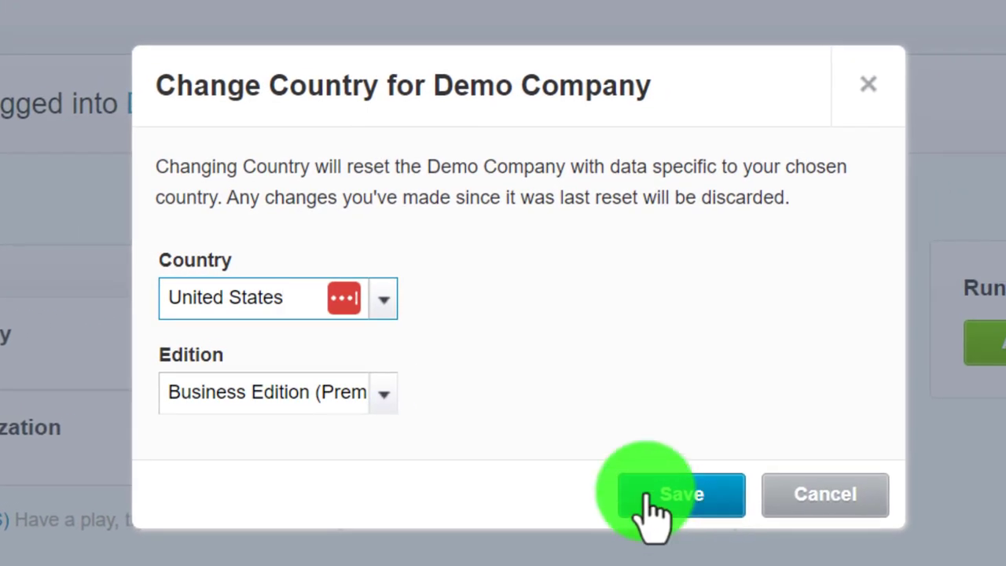
click(391, 302)
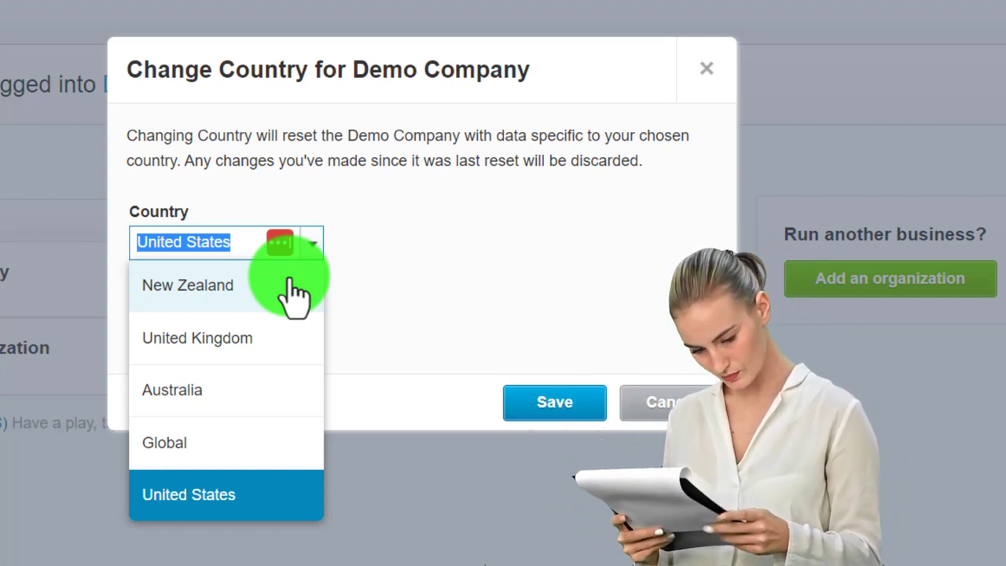
click(377, 278)
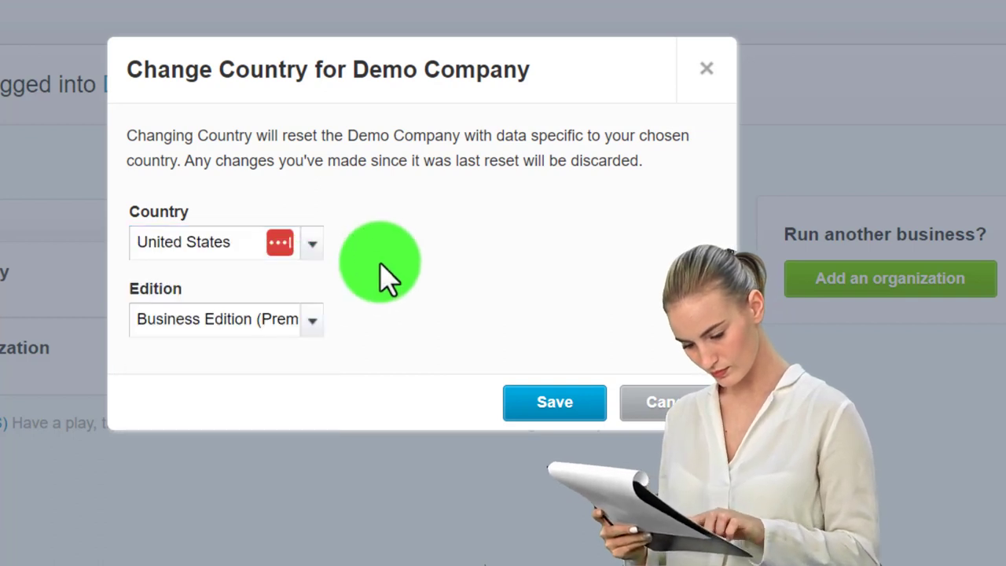
click(312, 243)
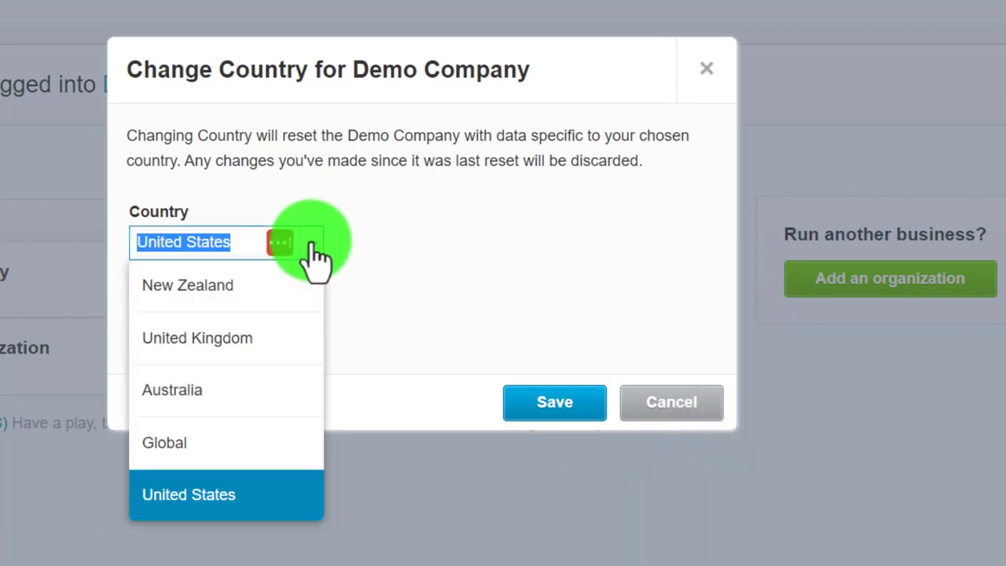
click(395, 257)
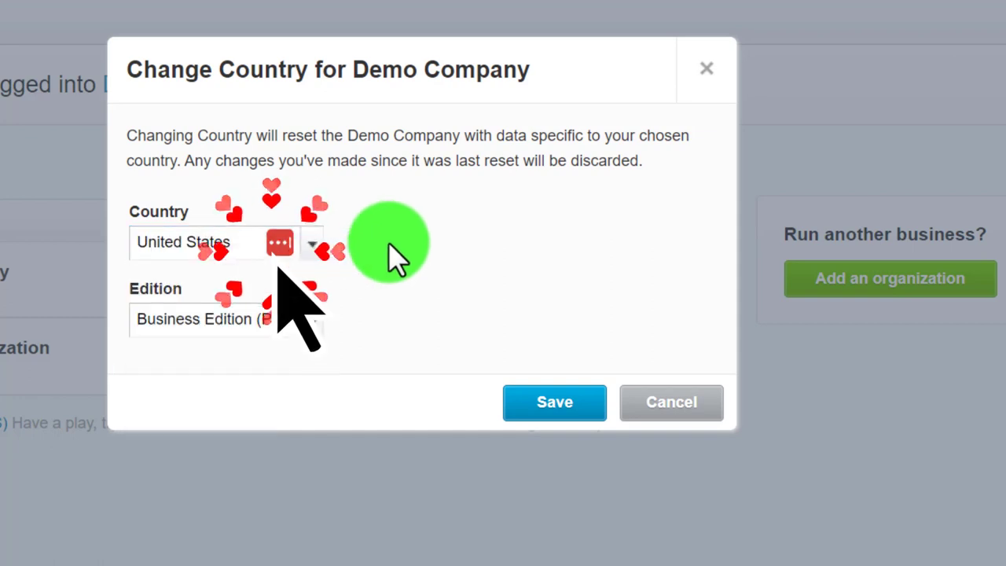
click(314, 245)
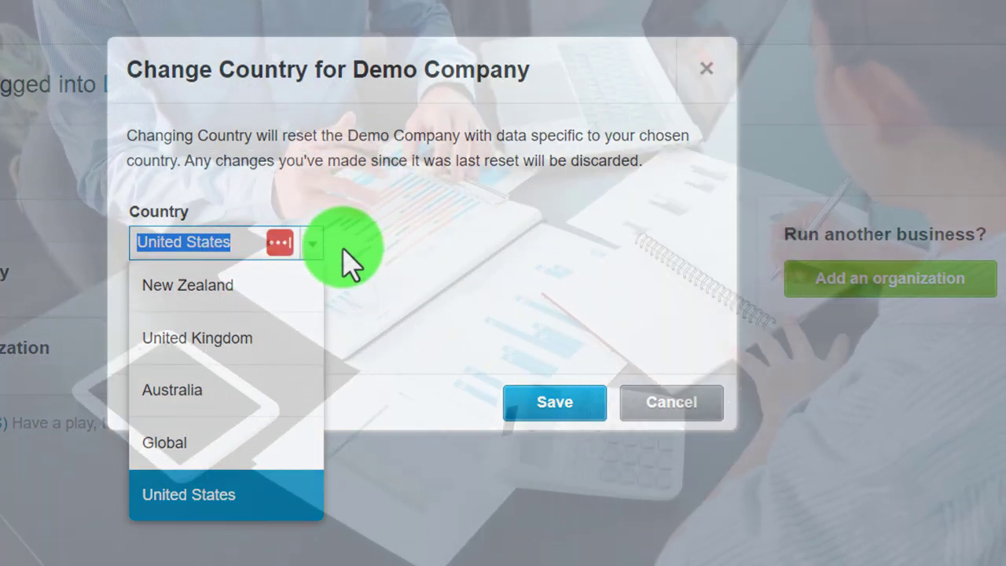
click(404, 263)
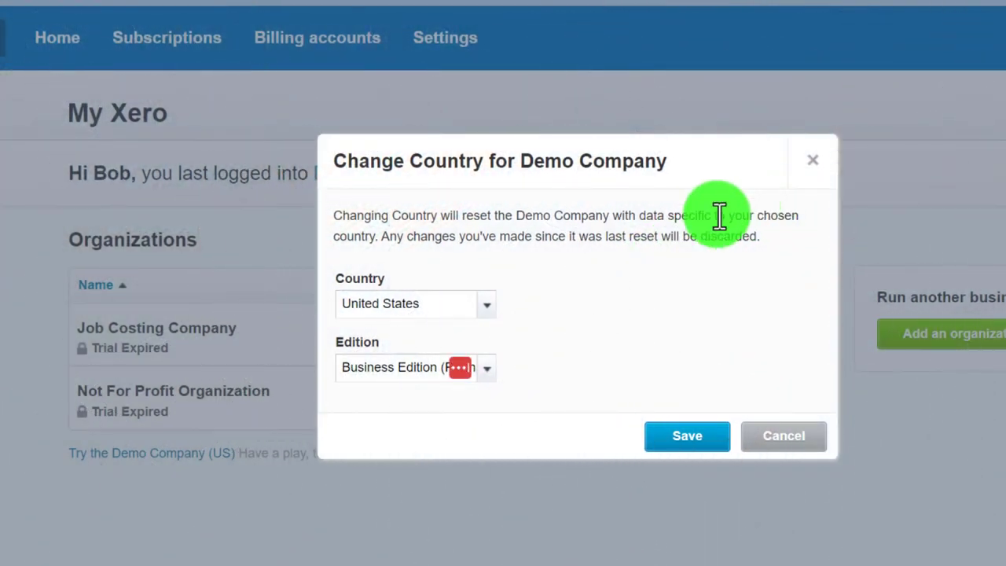
Step: Examine the Demo Company's available editions, then close the country settings without saving
click(500, 370)
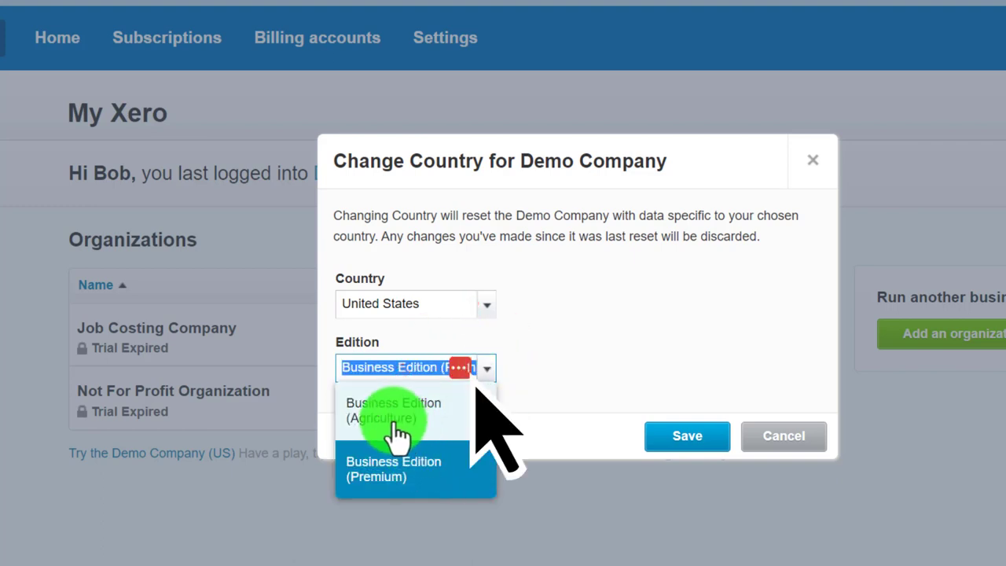
click(556, 372)
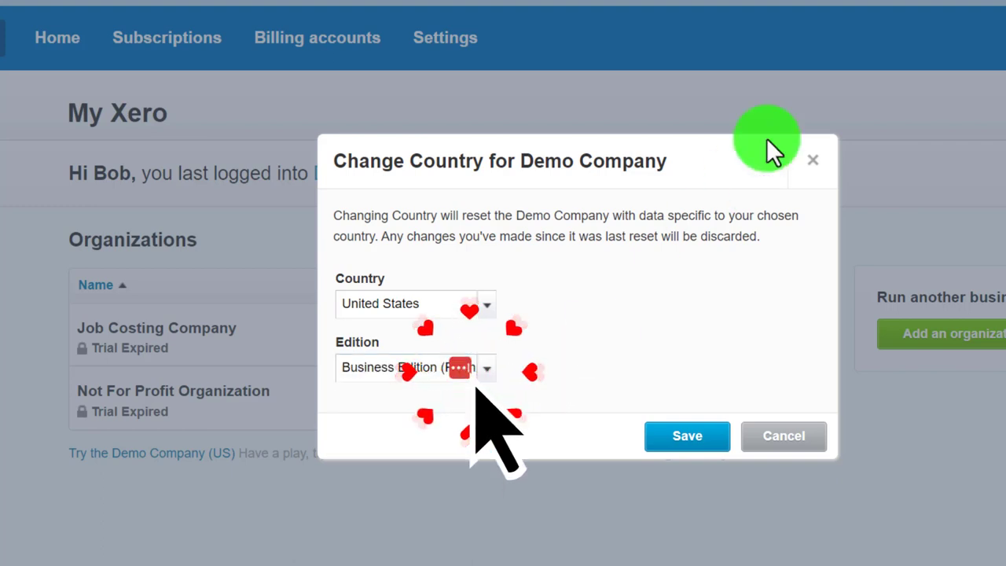
click(814, 175)
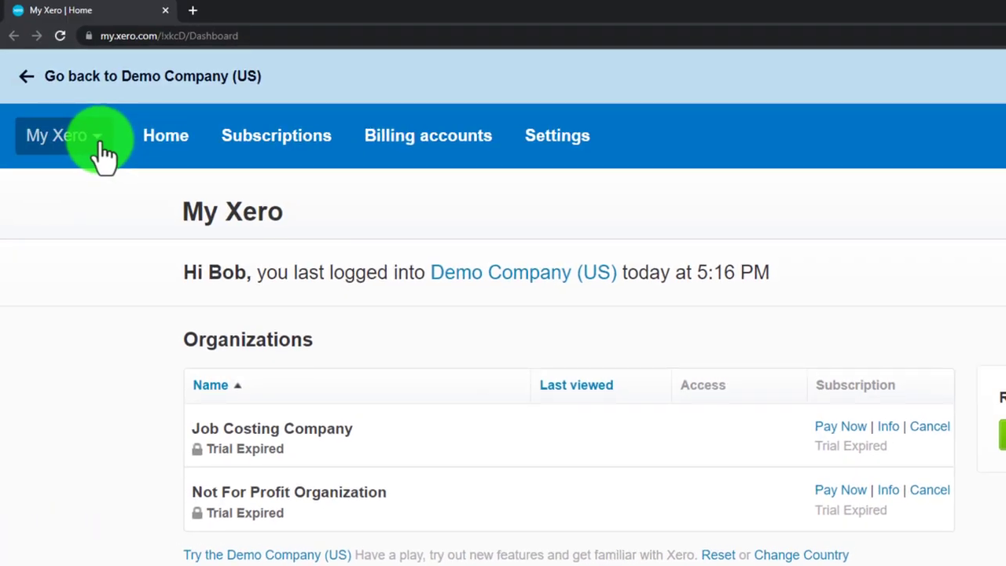
Step: Open the Demo Company (US) organization and hide the Get to know Xero introduction on its dashboard
click(101, 145)
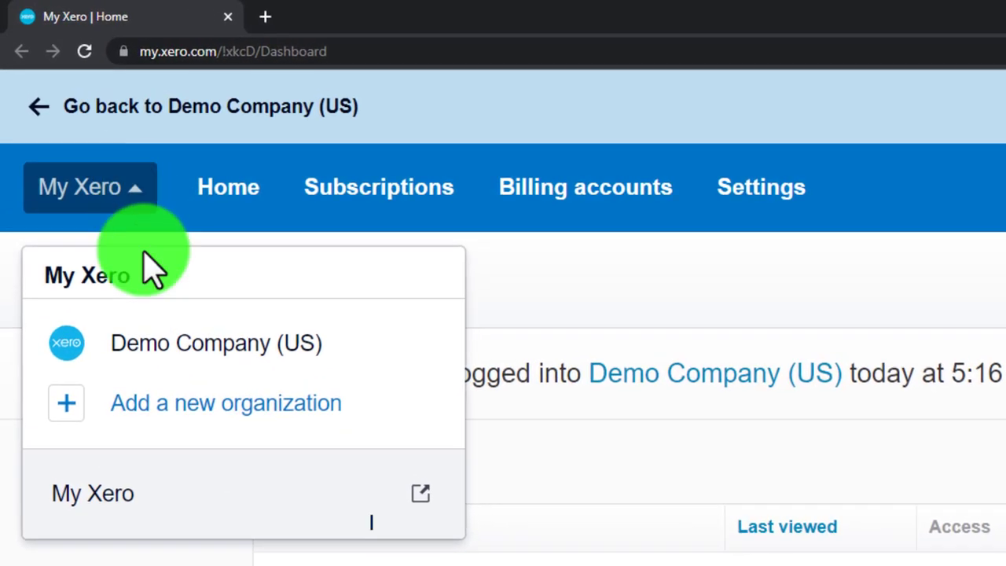
click(332, 542)
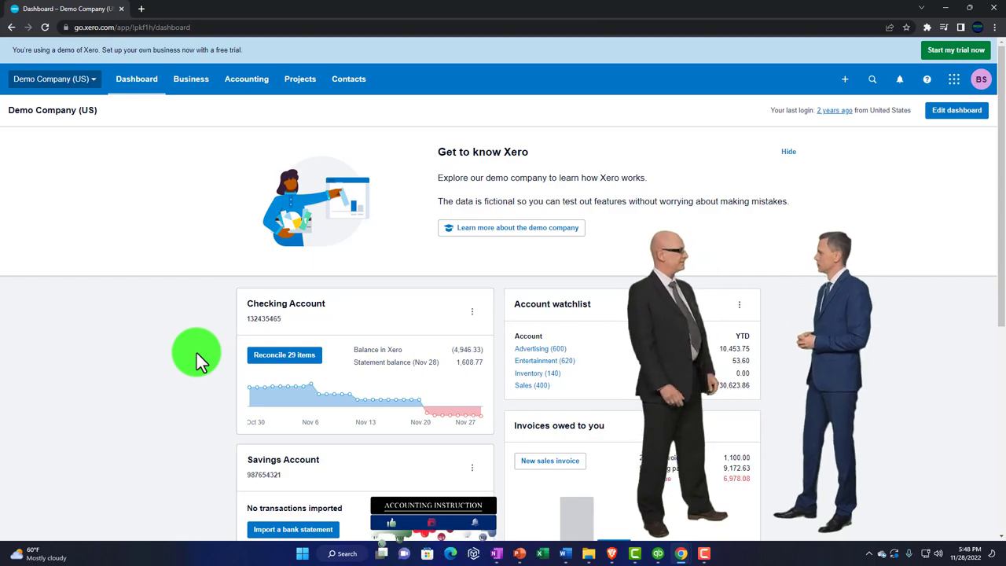
key(ctrl+plus)
key(ctrl+plus)
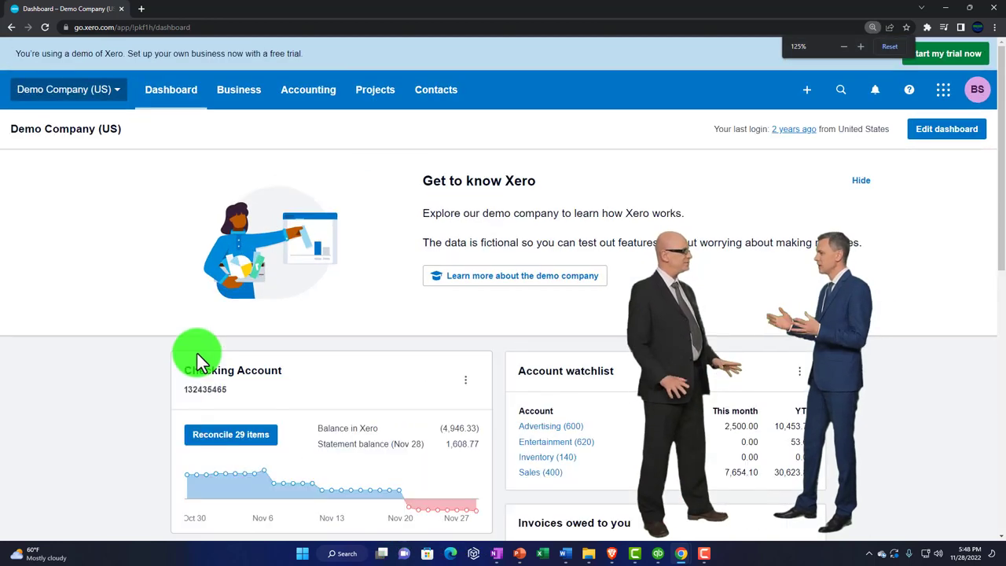
key(ctrl+plus)
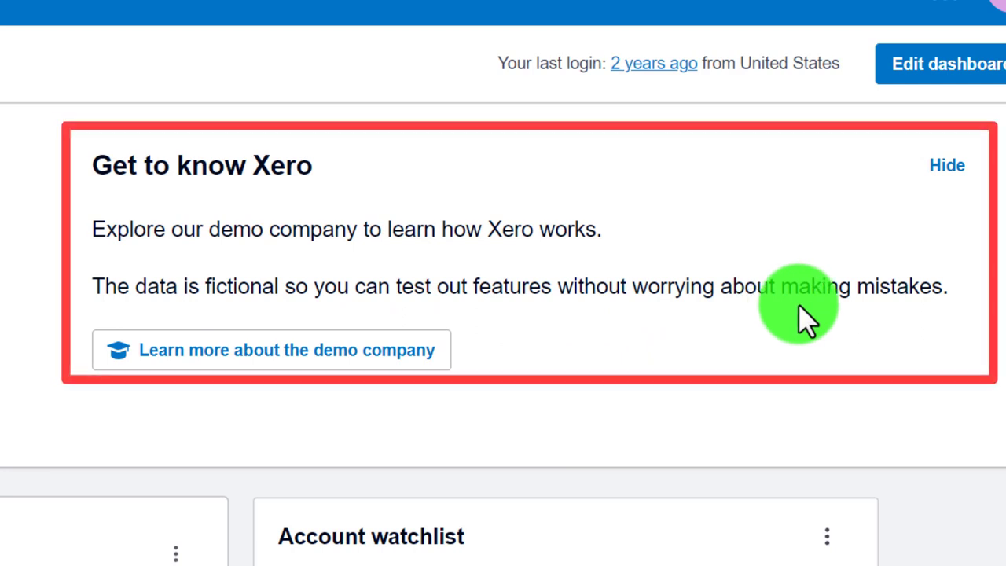
click(949, 167)
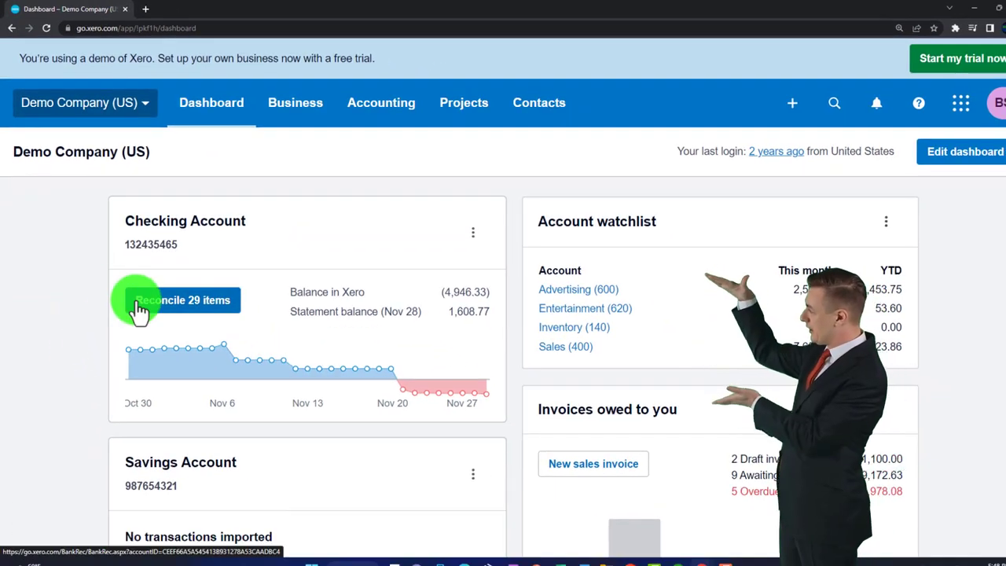
Step: Review the Demo Company's dashboard sections for bank accounts, cash in and out, invoices owed and bills to pay
scroll(99, 328, down, 2)
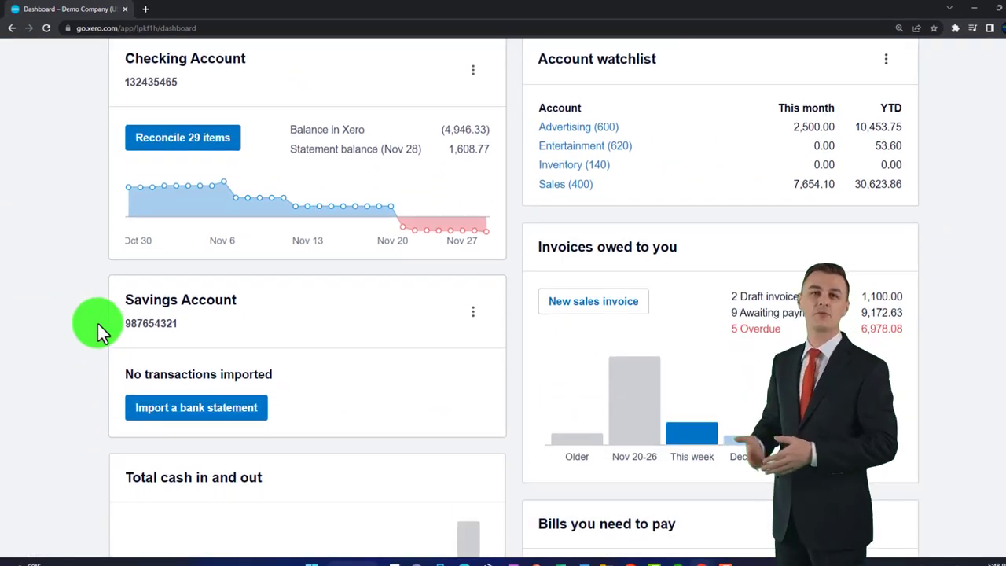
scroll(96, 321, down, 2)
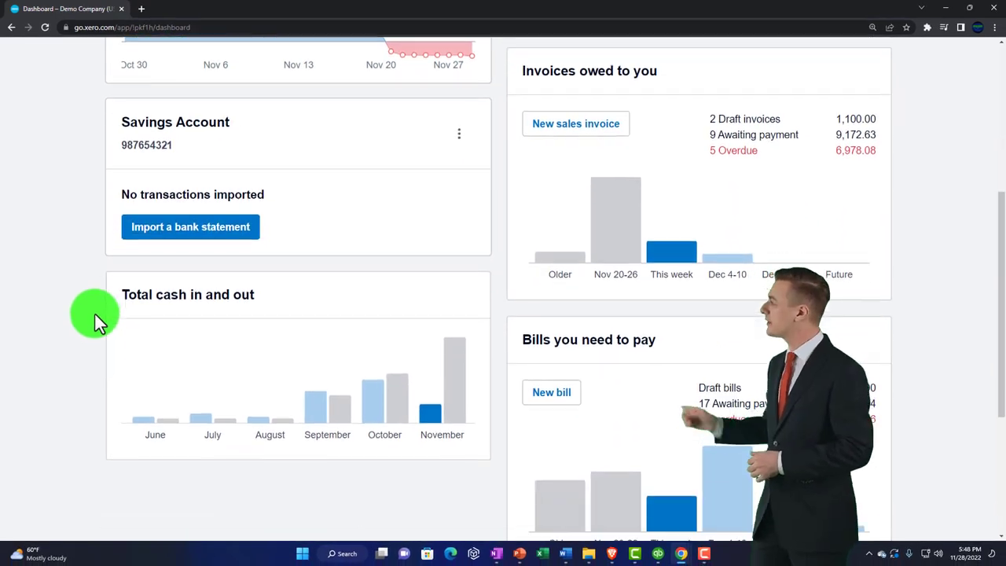
scroll(95, 315, down, 1)
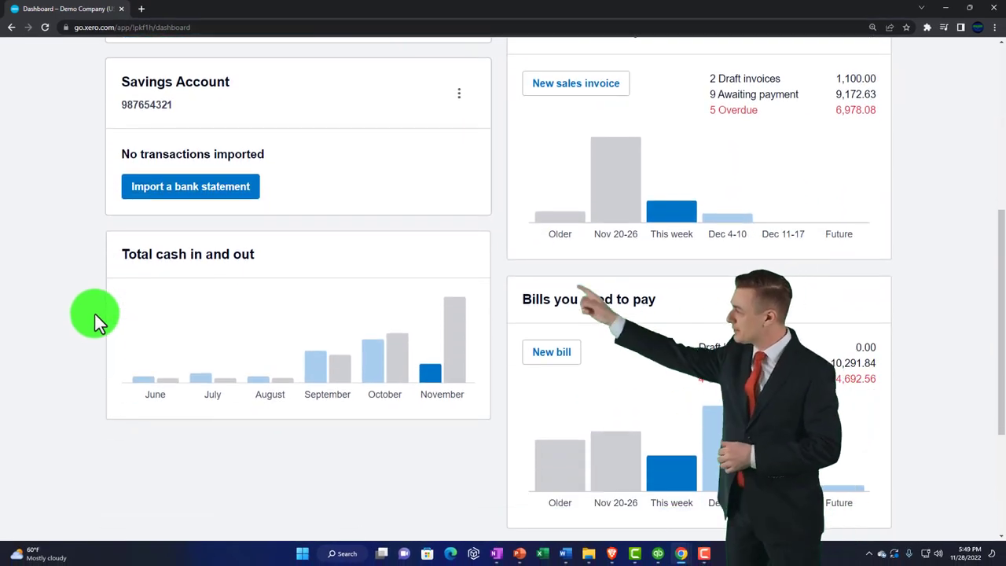
scroll(95, 314, up, 3)
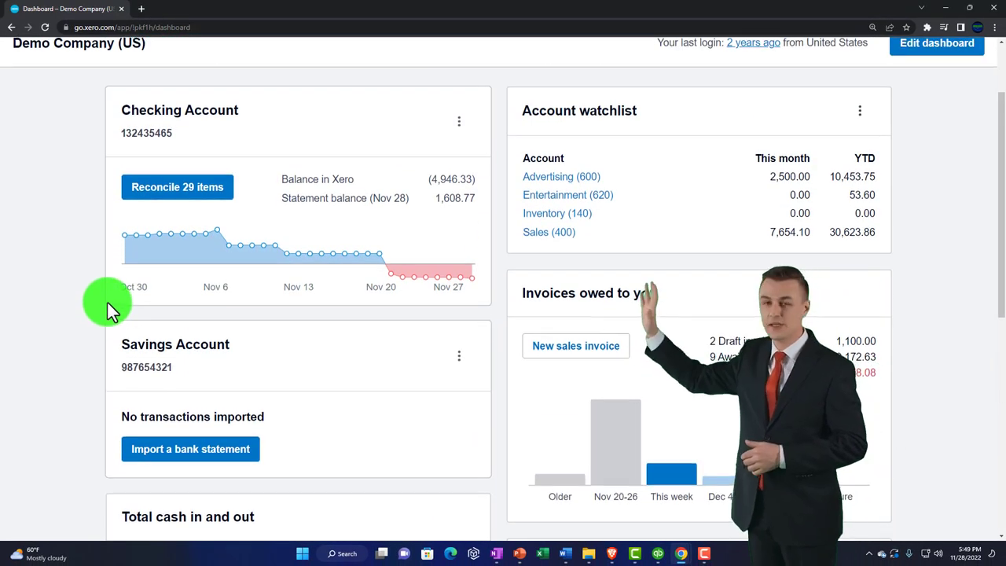
Step: Open the Demo Company's Reports page and enlarge it to 125% zoom
scroll(108, 302, up, 2)
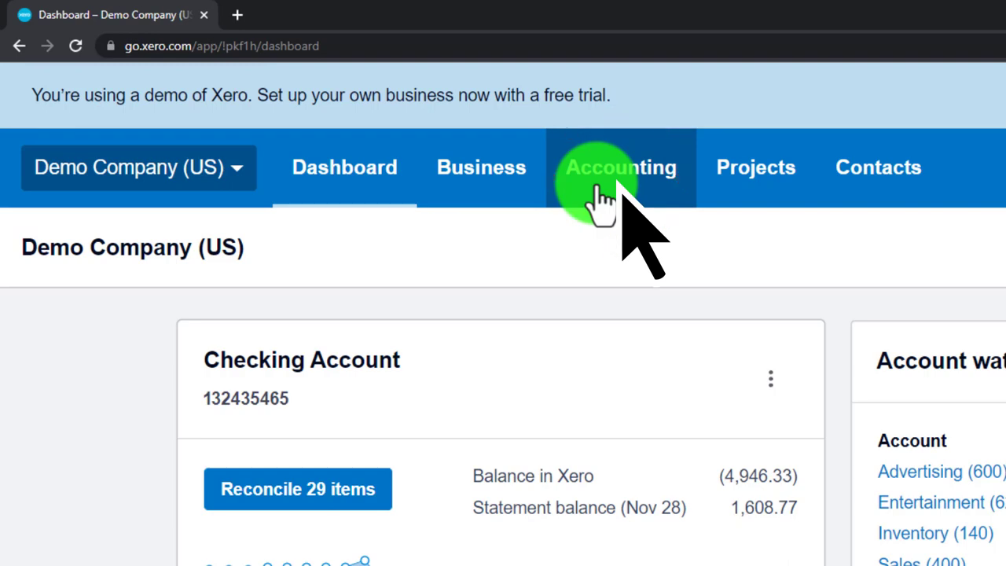
click(601, 203)
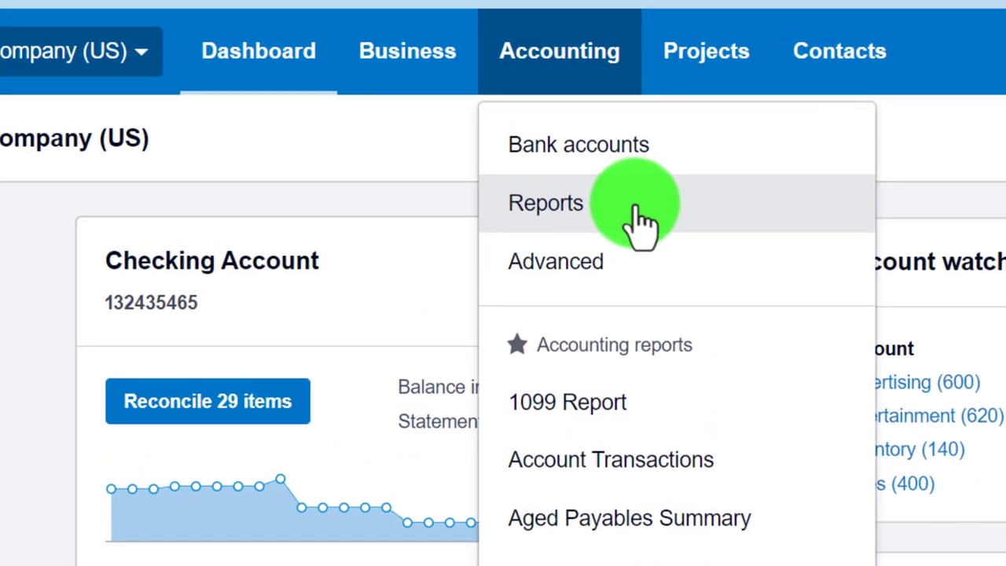
click(621, 217)
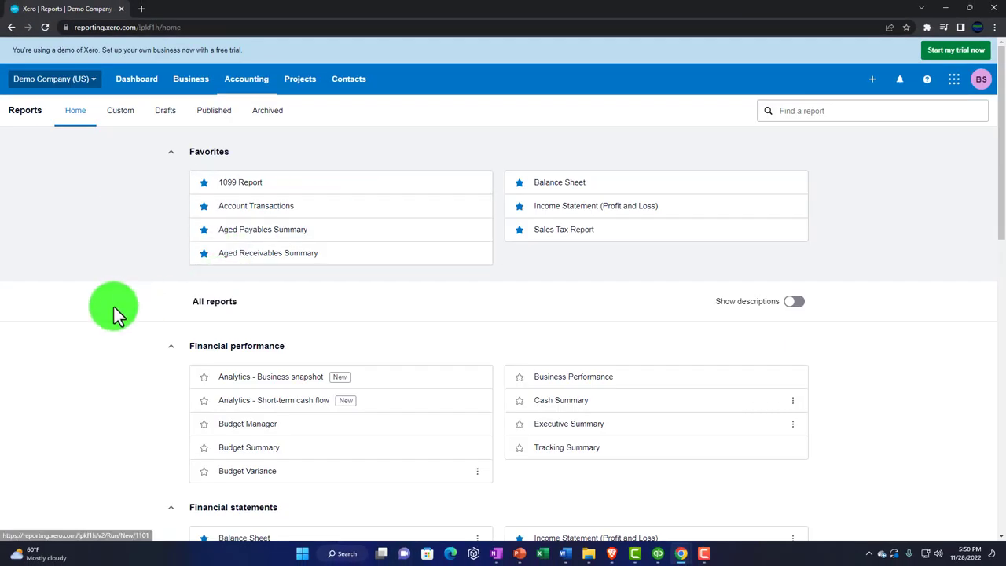
key(ctrl+plus)
key(ctrl+plus)
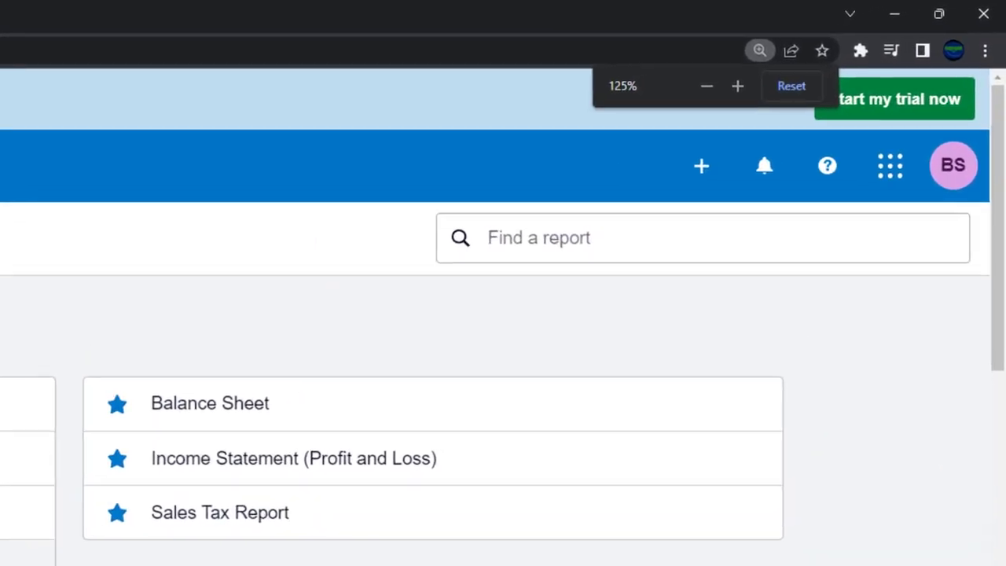
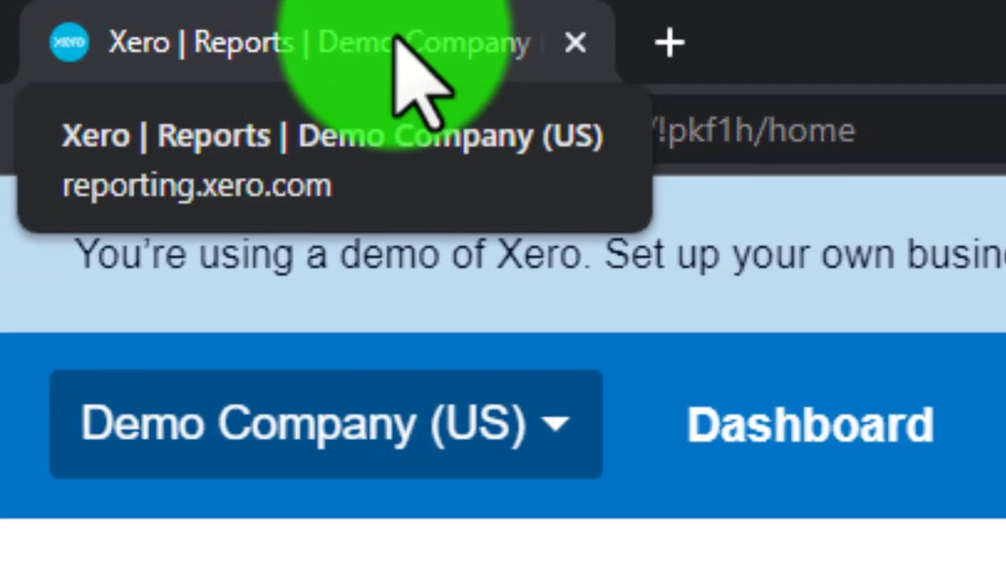
Step: Duplicate the Reports browser tab and open the Balance Sheet report in the copy
right_click(397, 38)
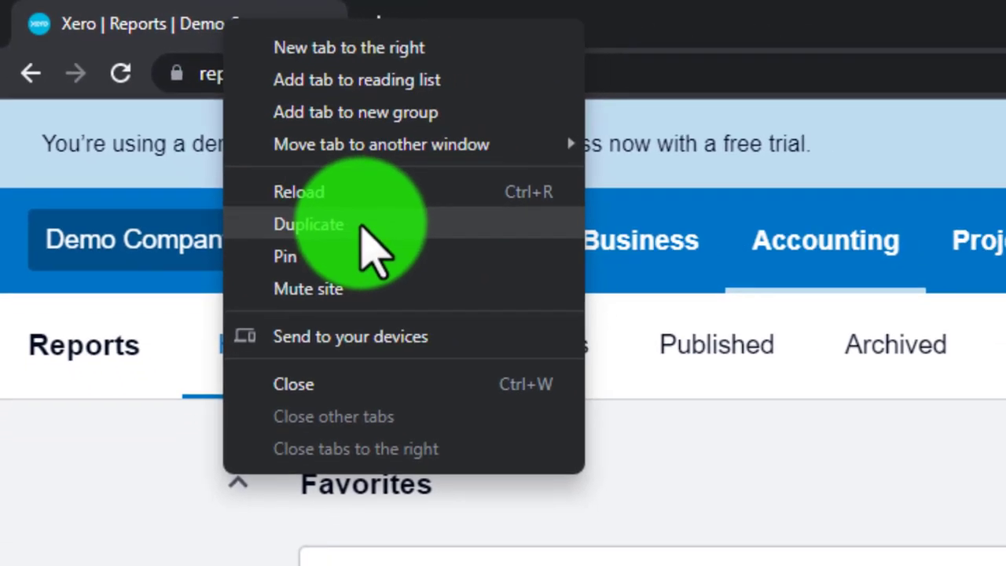
click(358, 252)
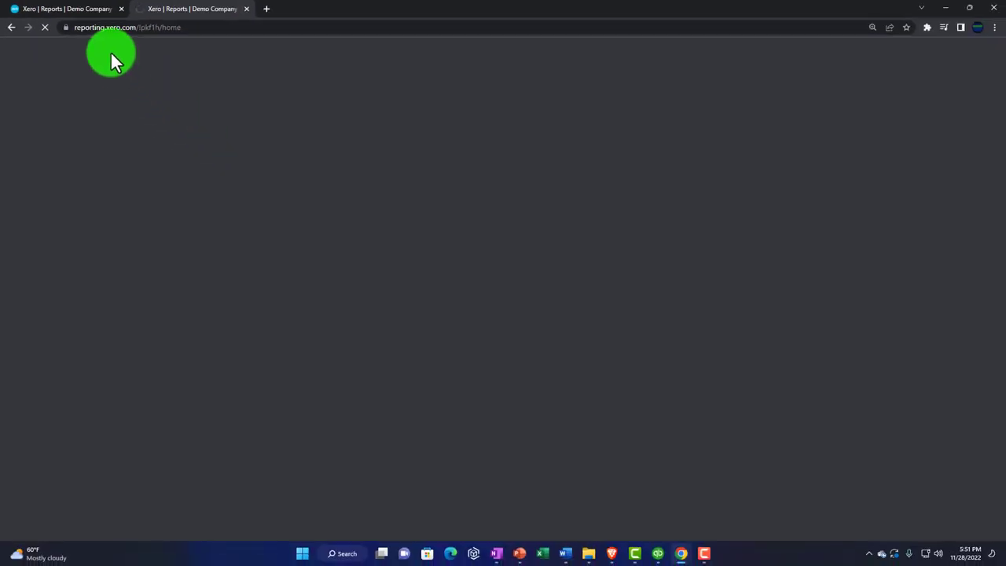
click(74, 9)
click(173, 11)
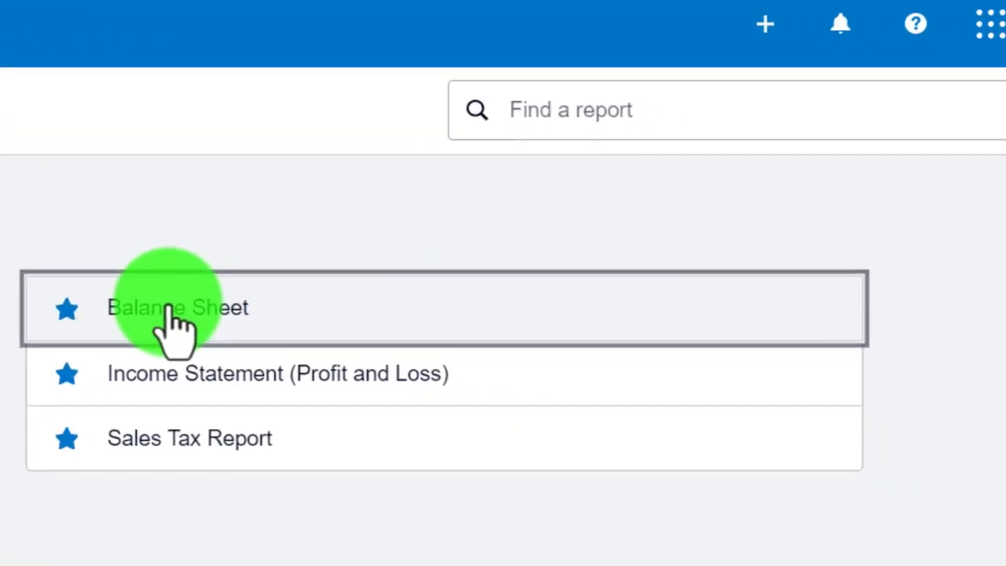
click(174, 322)
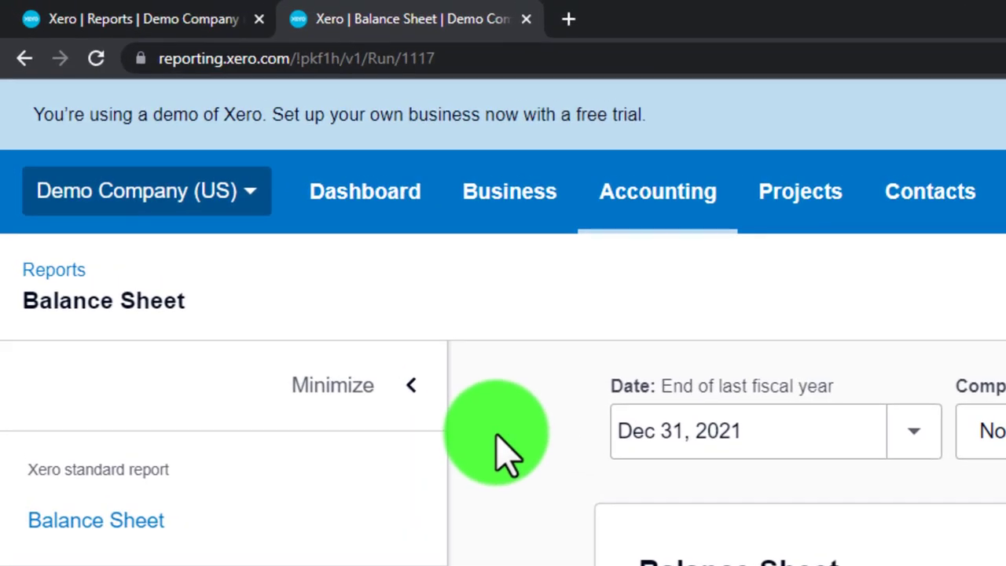
Step: Clear the sidebar and reporting tips from the Balance Sheet and review its assets, liabilities and equity
click(422, 405)
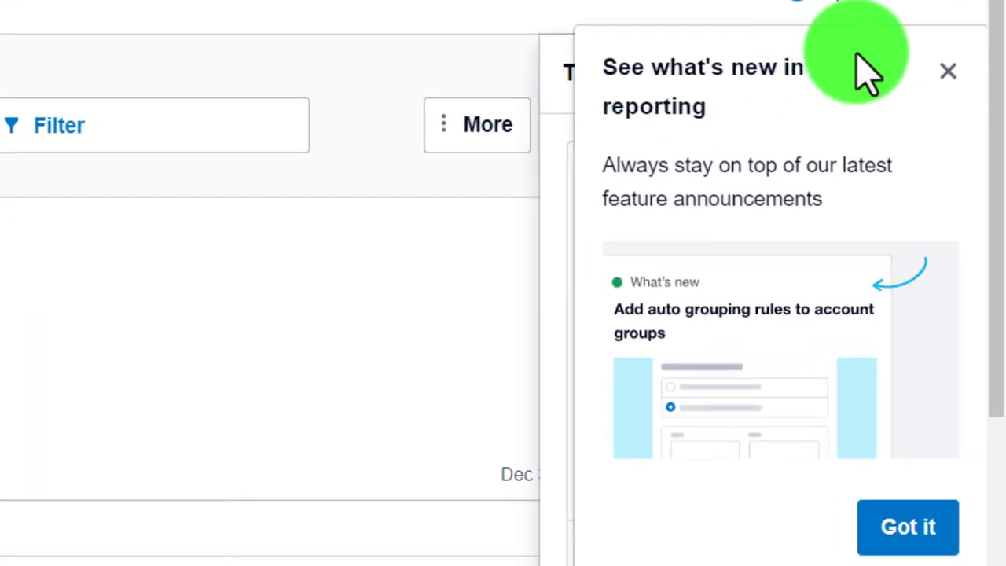
click(945, 72)
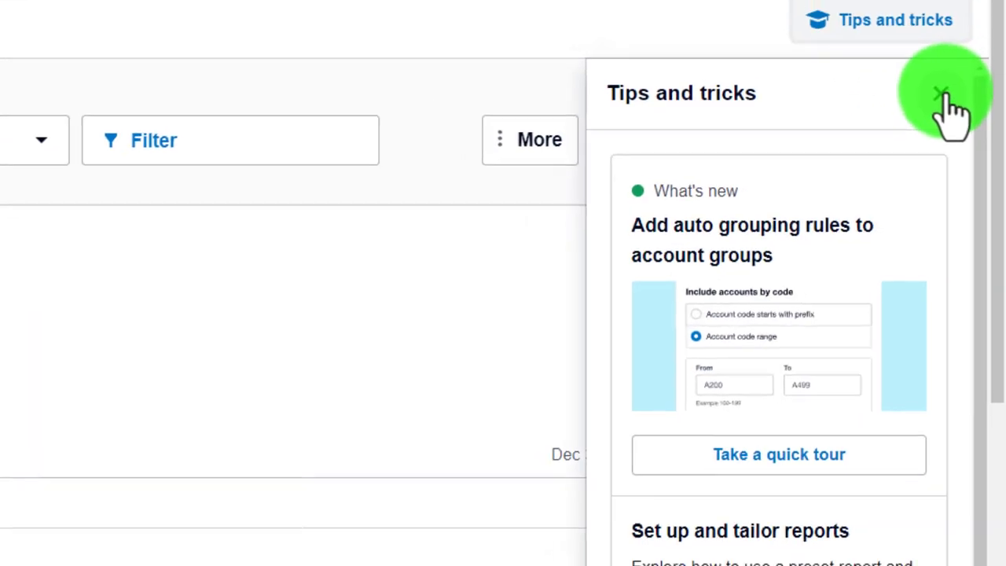
click(936, 74)
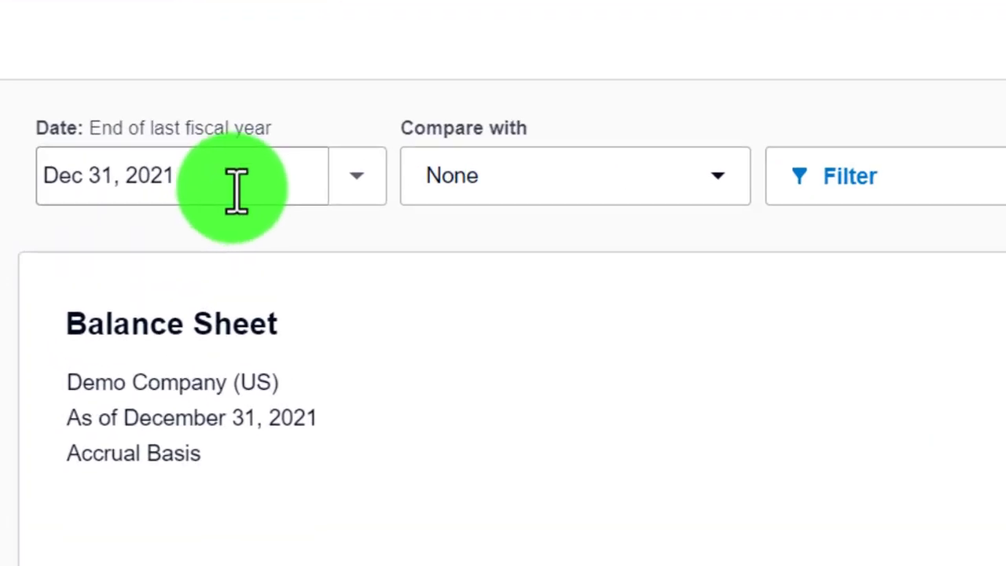
scroll(4, 456, down, 5)
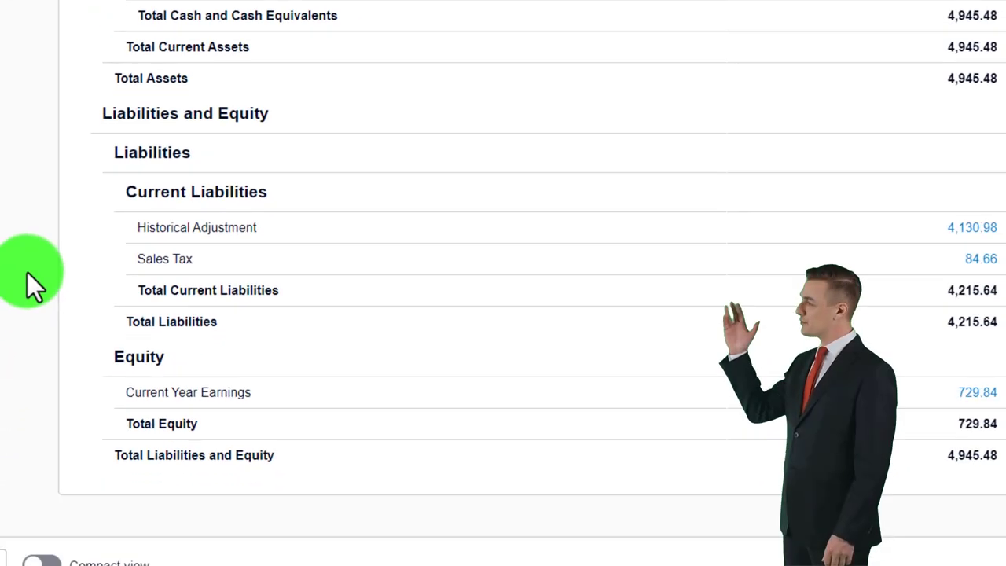
scroll(31, 252, up, 10)
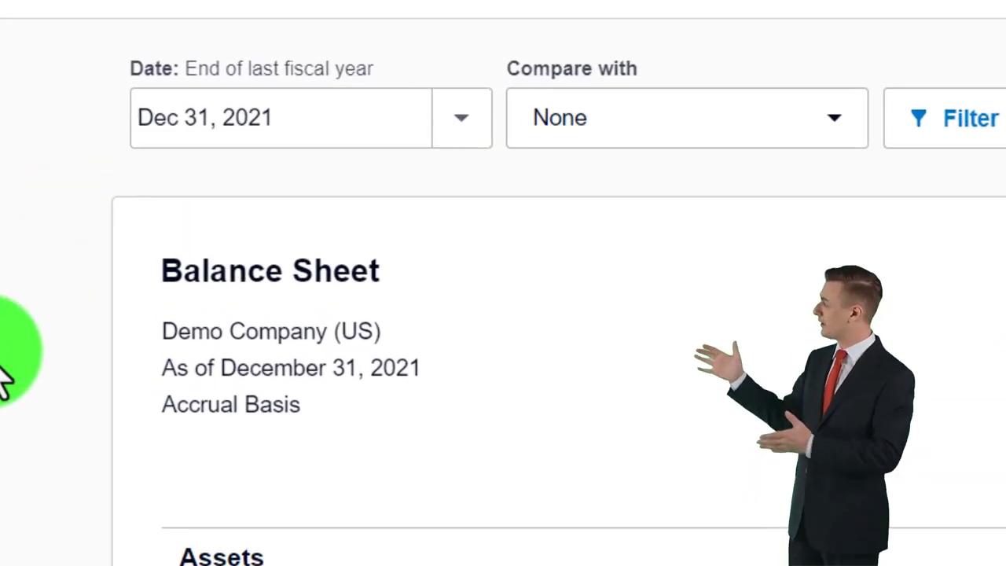
scroll(4, 361, down, 3)
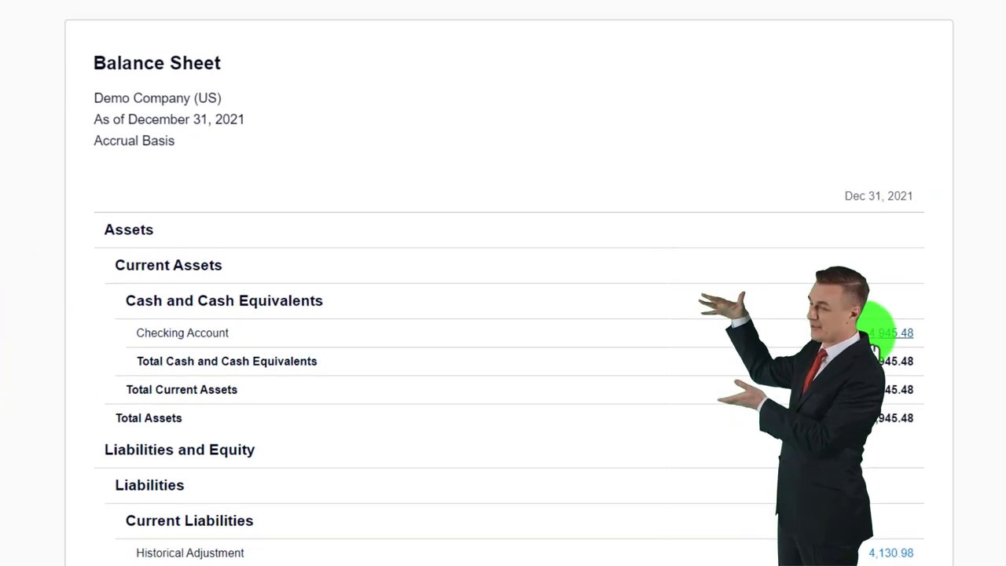
scroll(443, 414, up, 3)
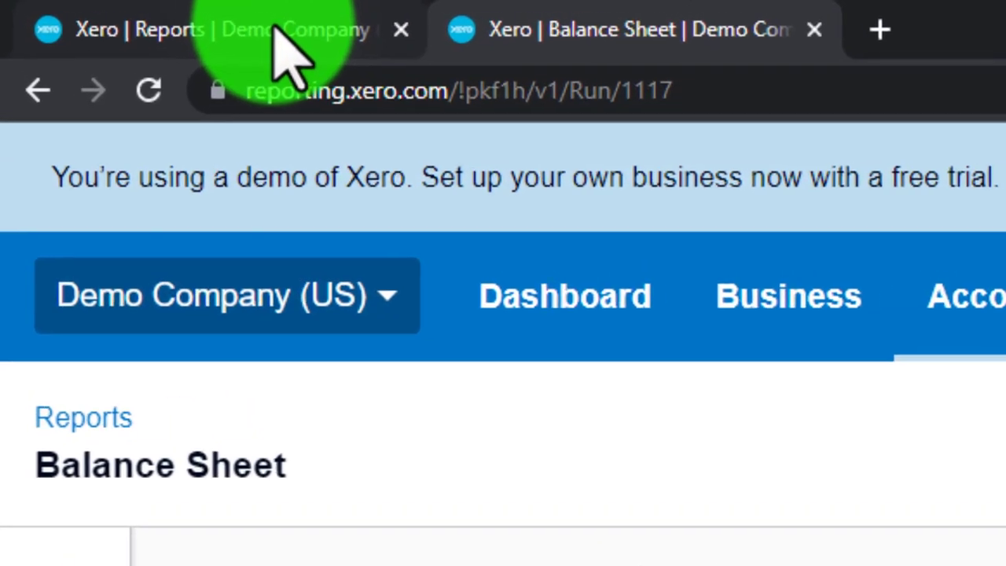
Step: Duplicate the Balance Sheet browser tab and open the Income Statement (Profit and Loss) report in the copy
click(185, 20)
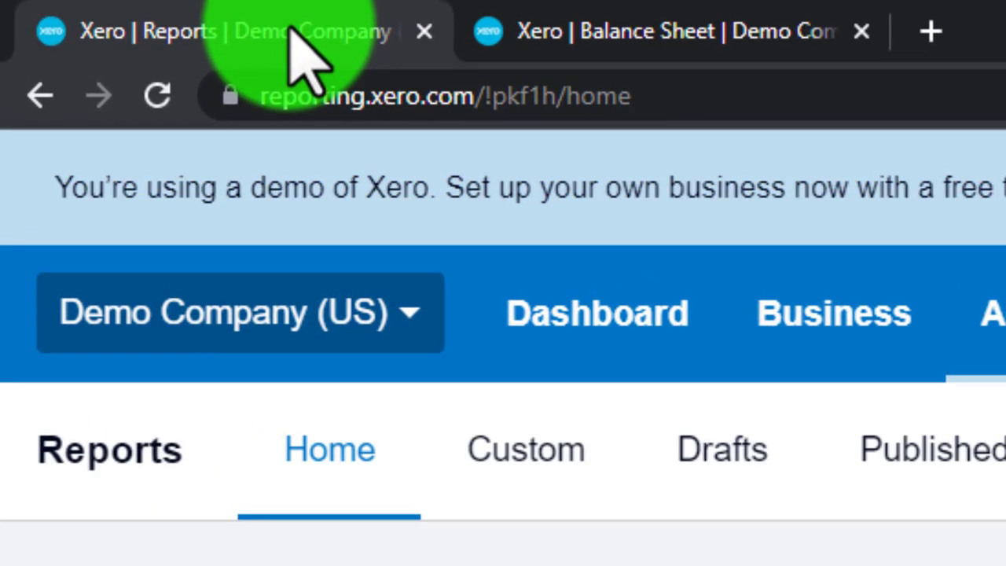
click(640, 30)
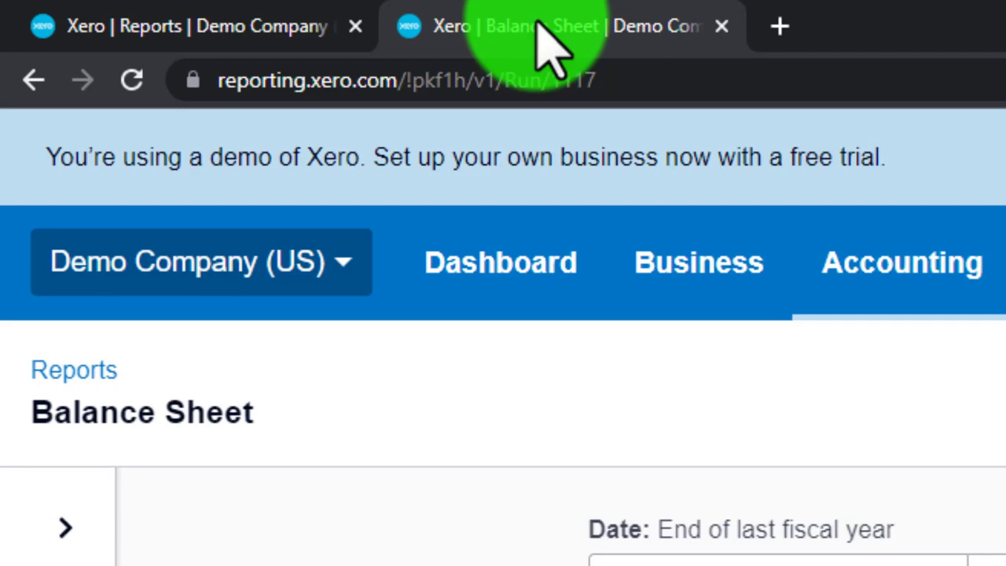
right_click(549, 47)
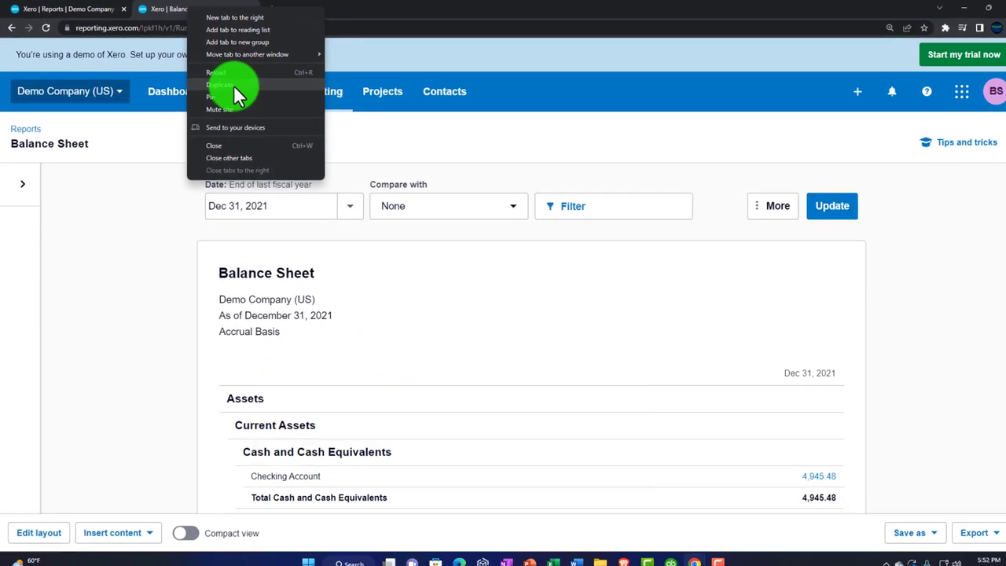
click(233, 85)
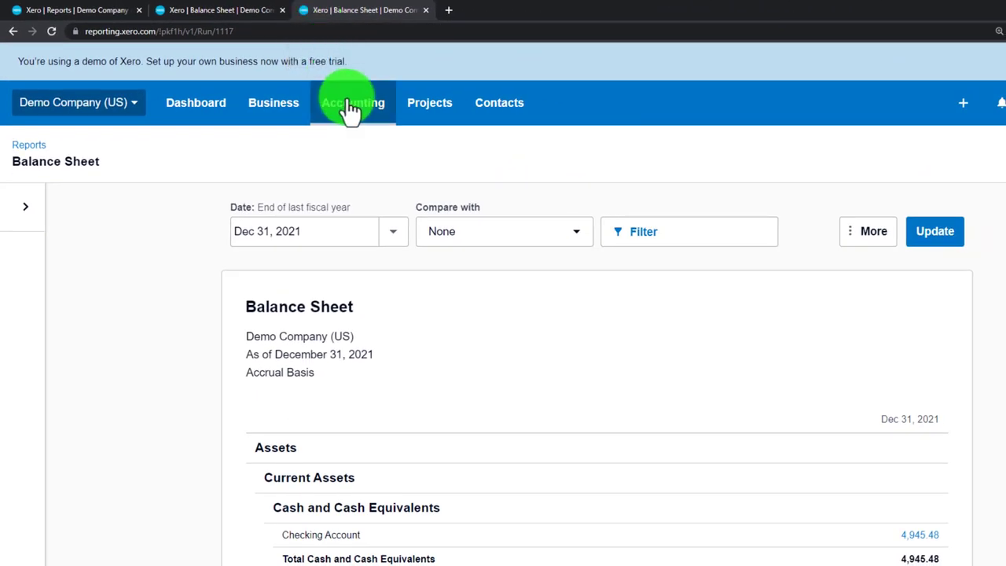
click(351, 110)
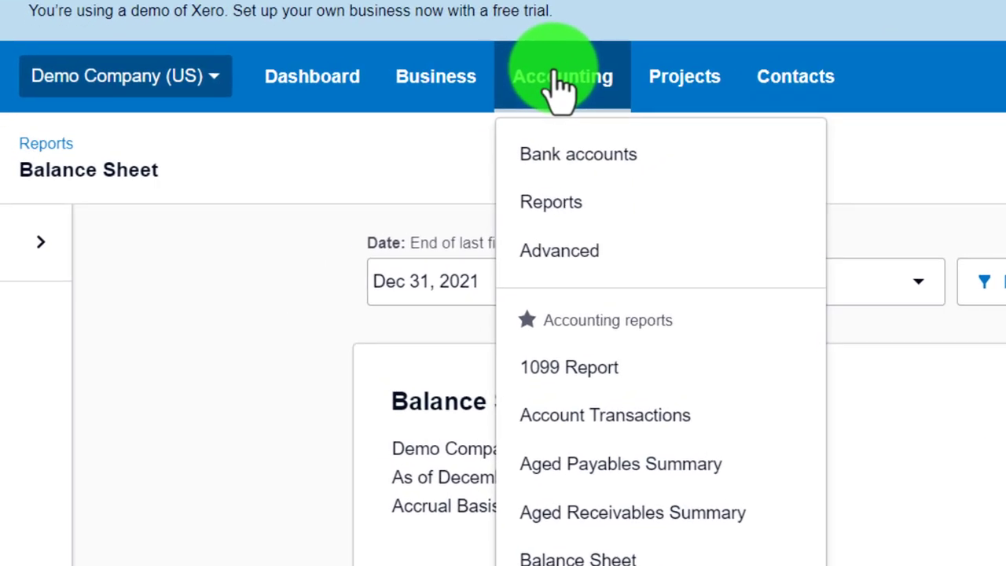
click(559, 202)
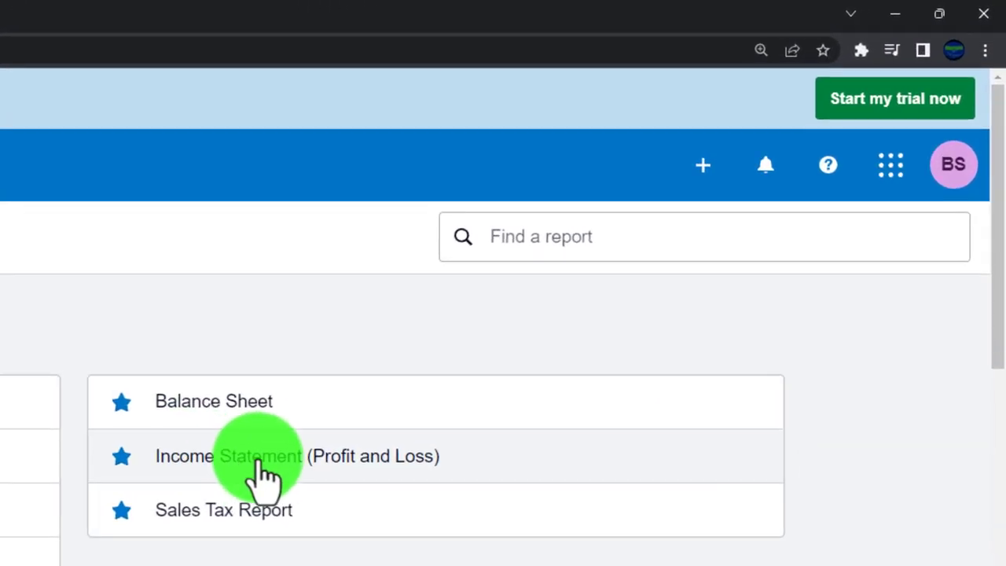
click(261, 461)
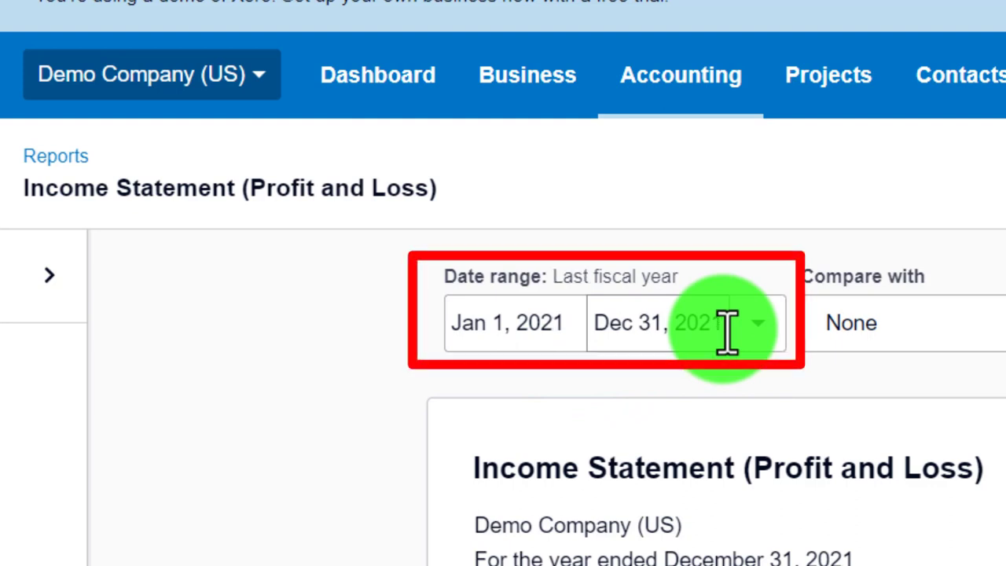
Step: Examine the Income Statement's start date calendar without changing the date, and look over the report
click(553, 329)
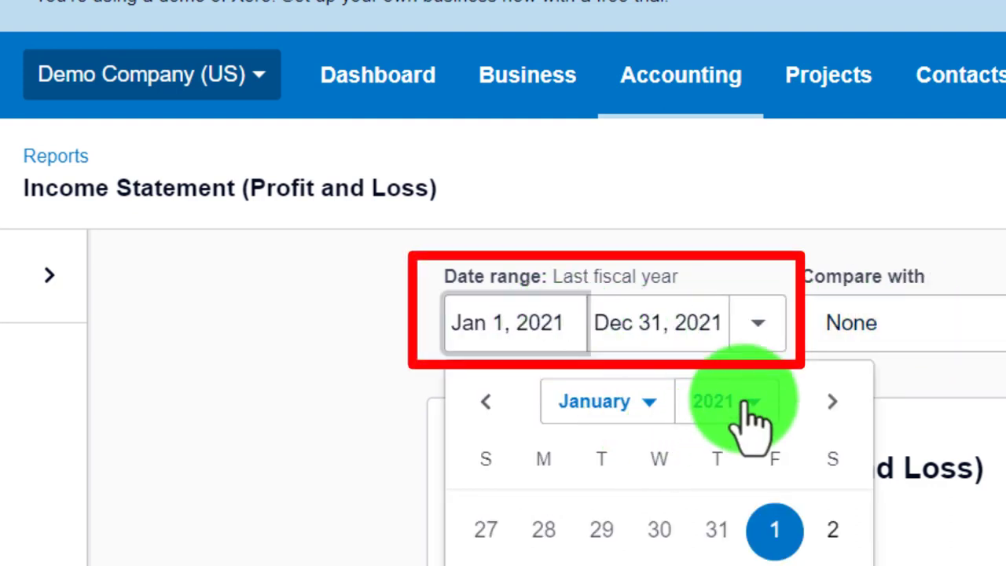
click(416, 460)
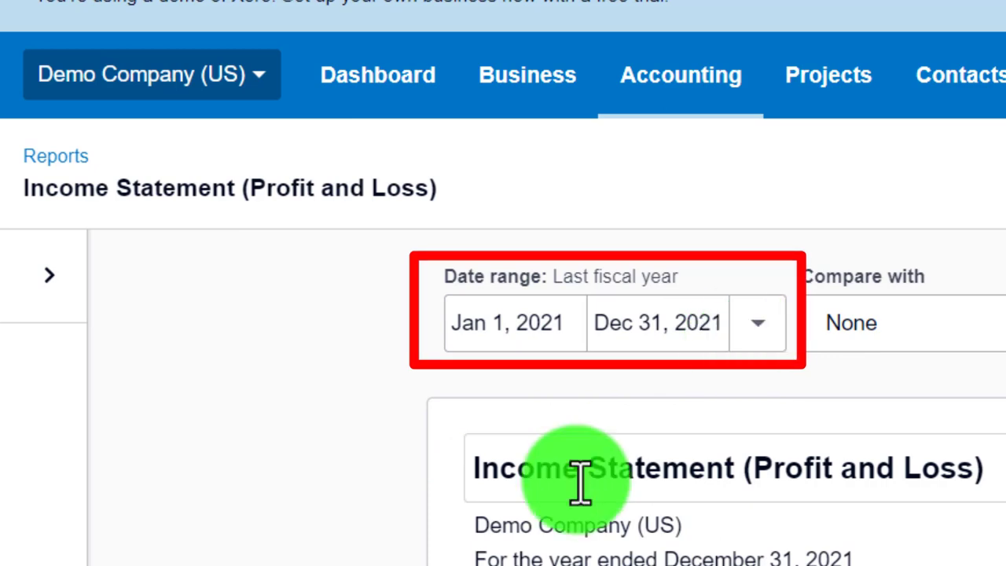
scroll(370, 539, down, 3)
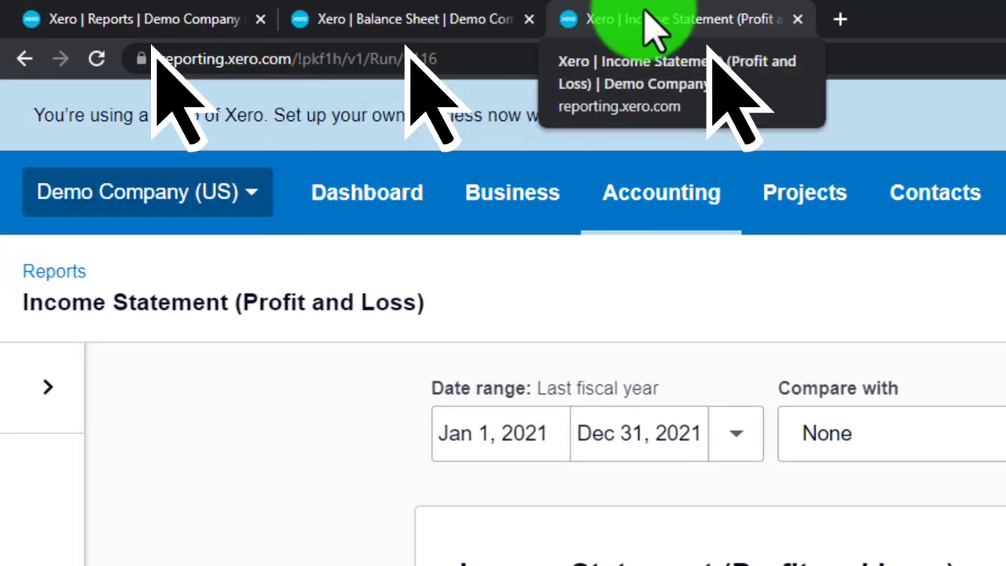
Step: Detach the Income Statement tab into its own window and return it beside the Balance Sheet tab
click(470, 24)
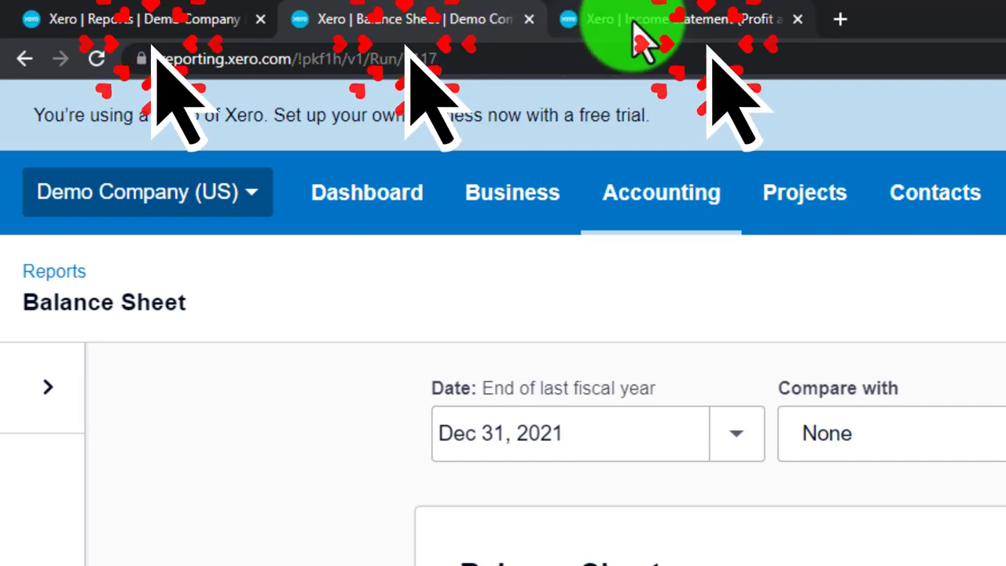
drag(629, 24, 1005, 339)
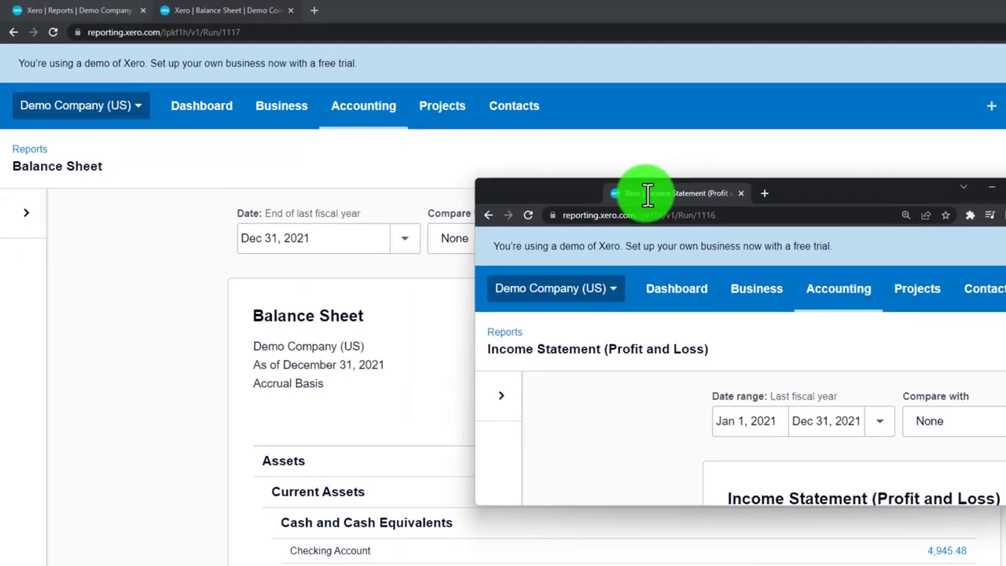
drag(647, 193, 297, 14)
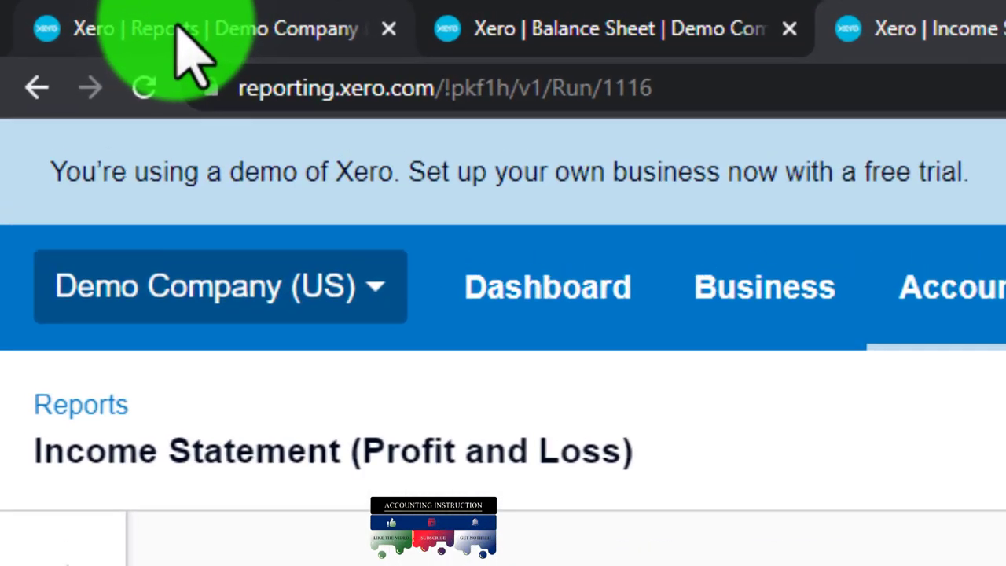
Step: Return the first browser tab to the dashboard and examine which new records and transactions can be created
click(103, 15)
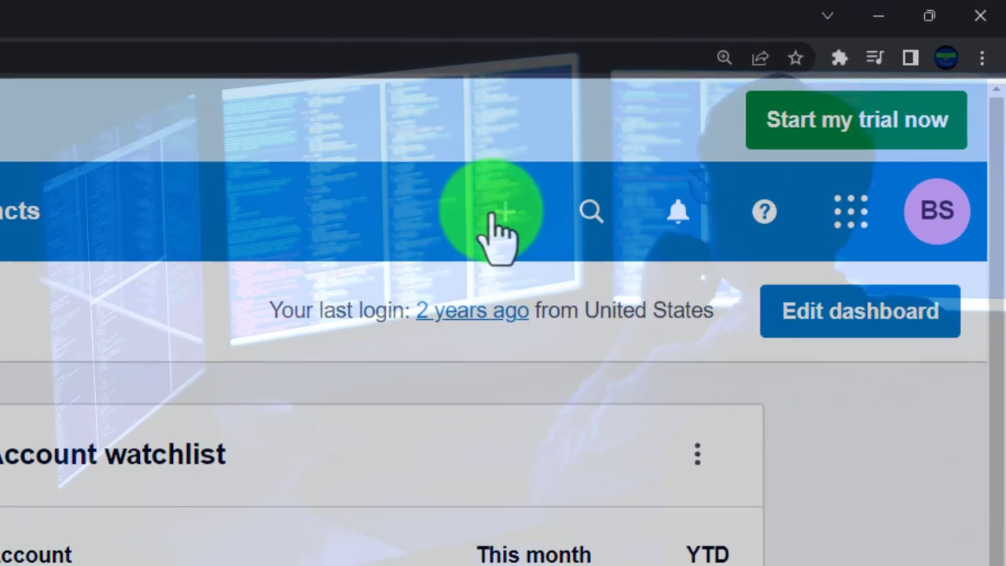
click(765, 100)
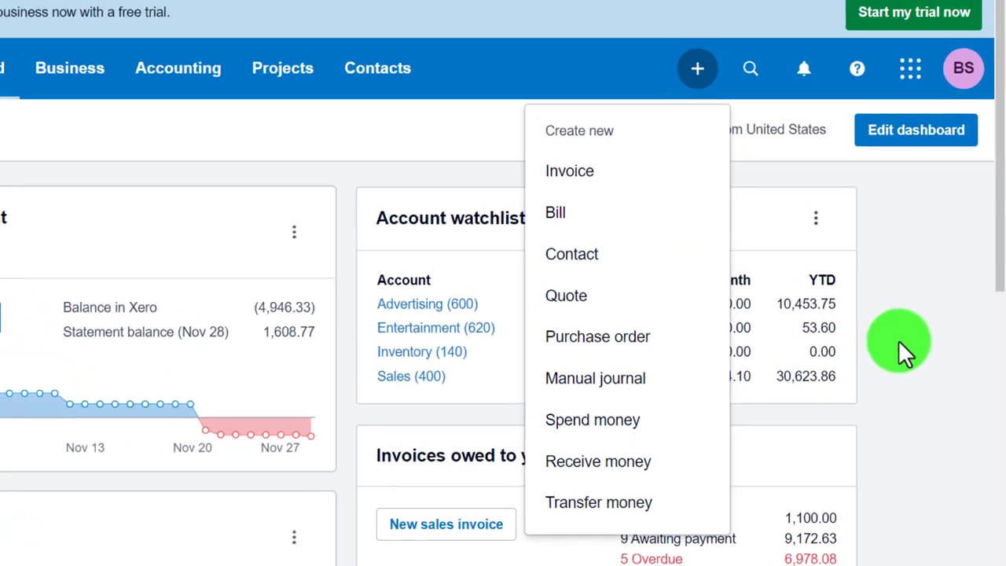
click(887, 296)
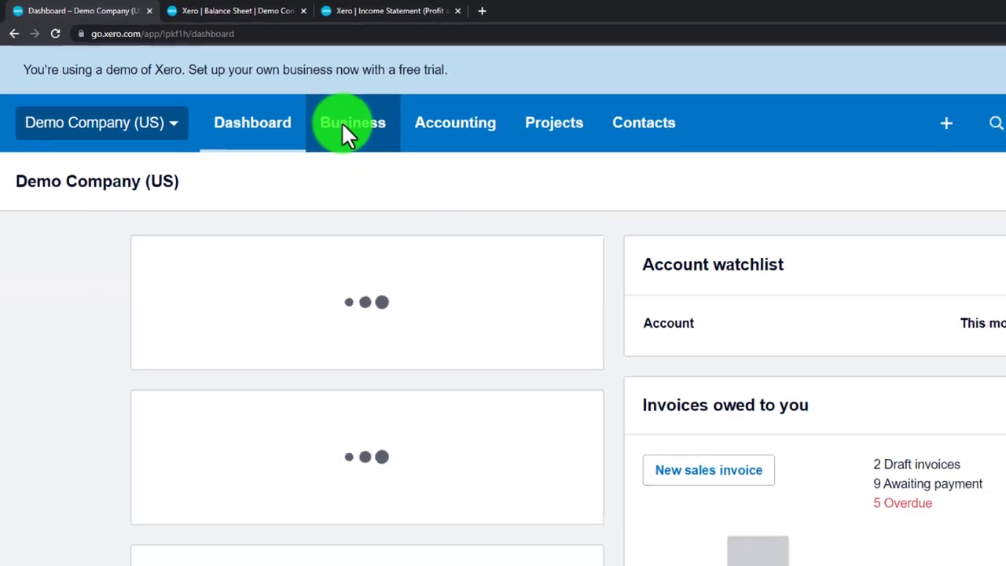
Step: Open the Short-term cash flow analytics and then the Business snapshot
click(490, 191)
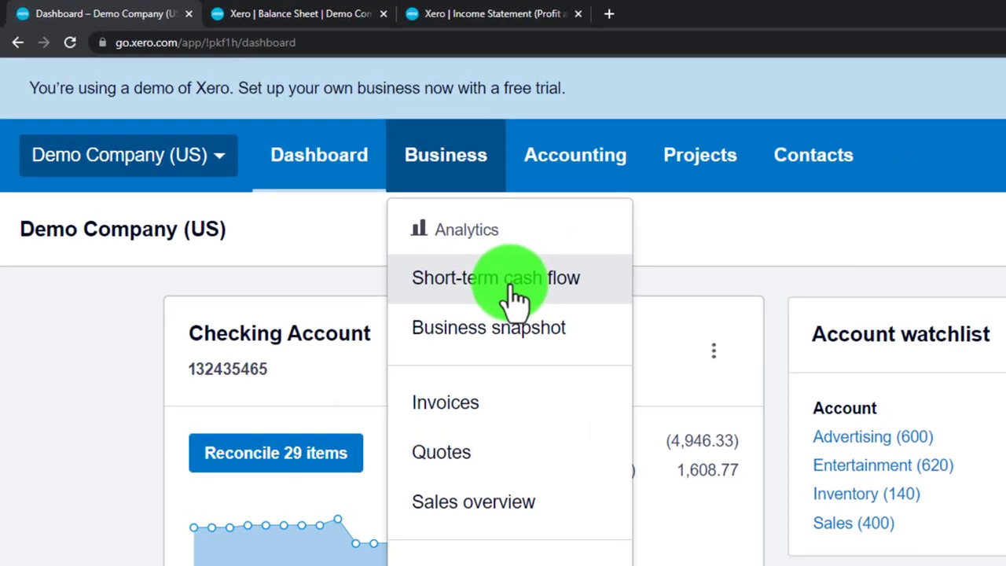
click(344, 201)
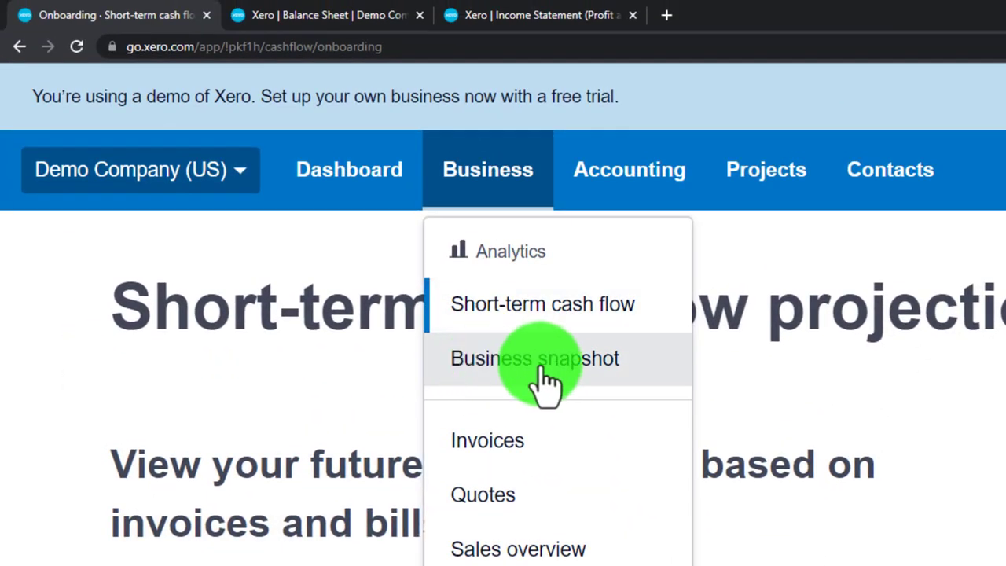
click(542, 369)
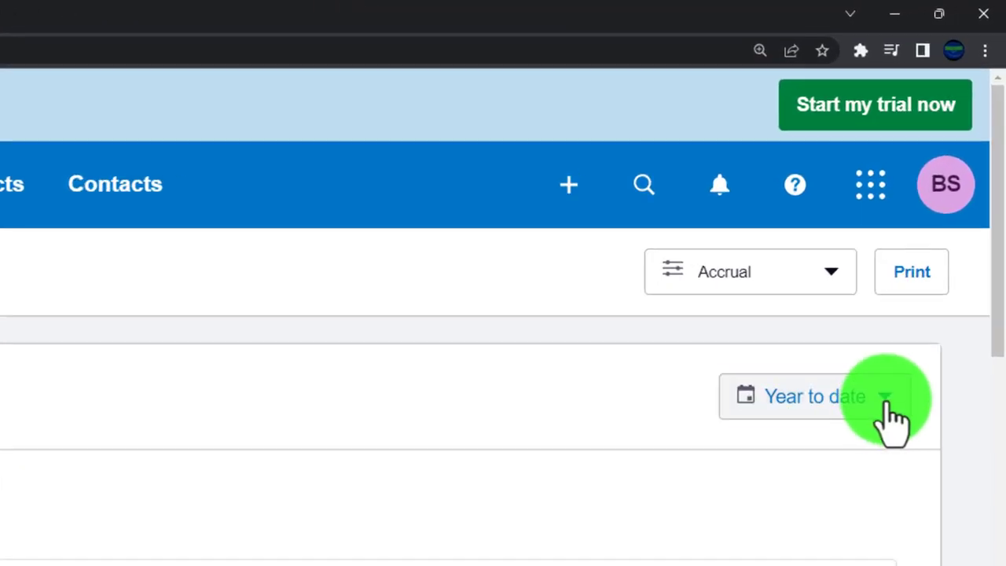
Step: Check the Business snapshot's period options without changing the period, and look over its profitability, efficiency and largest operating expenses sections
click(939, 217)
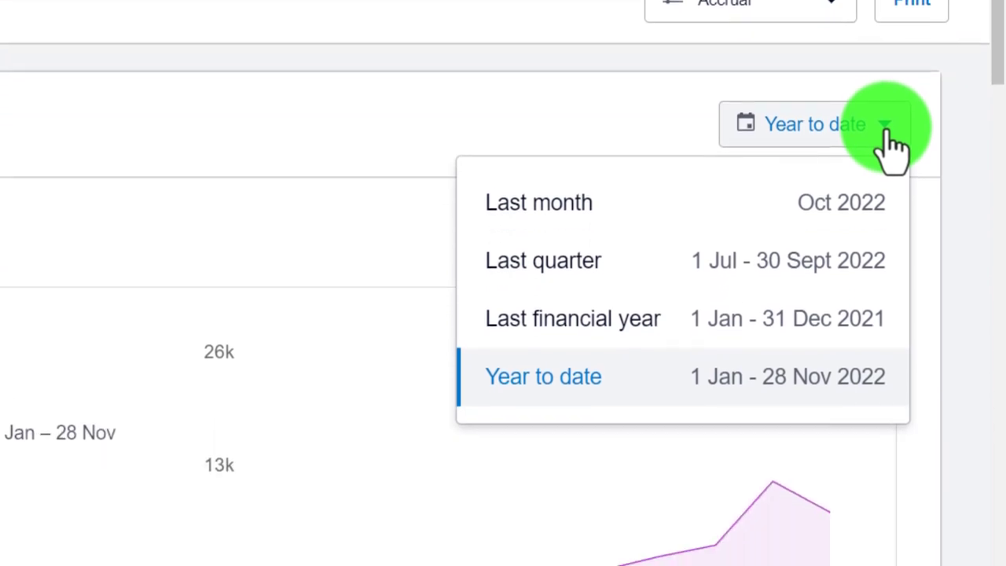
click(886, 400)
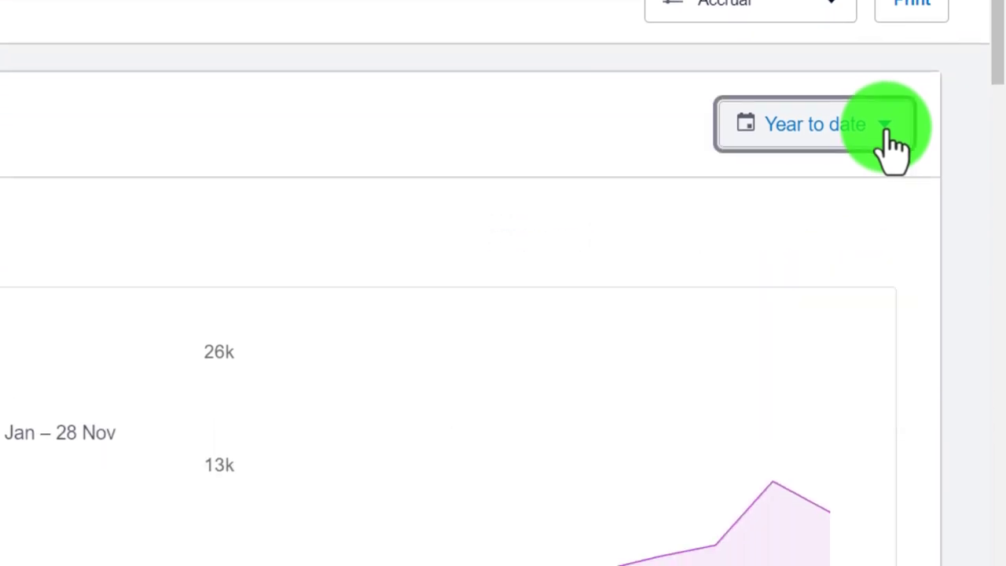
scroll(448, 374, down, 2)
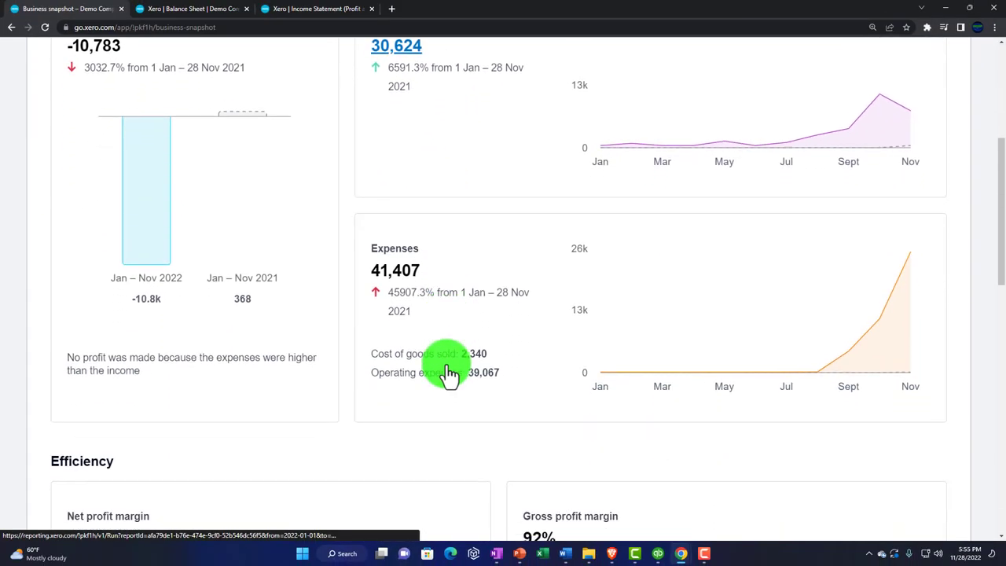
scroll(449, 375, down, 2)
scroll(448, 375, down, 2)
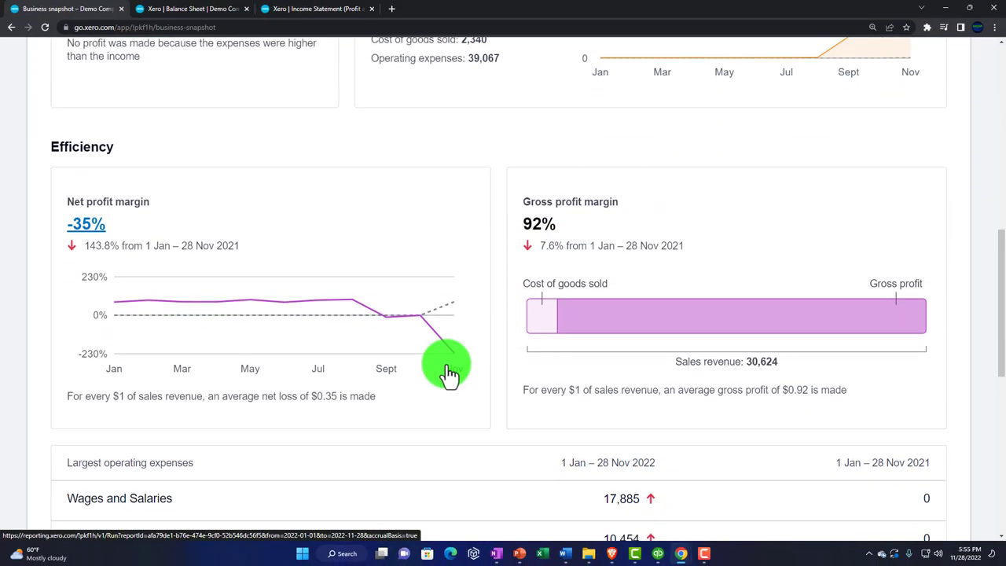
scroll(446, 369, down, 2)
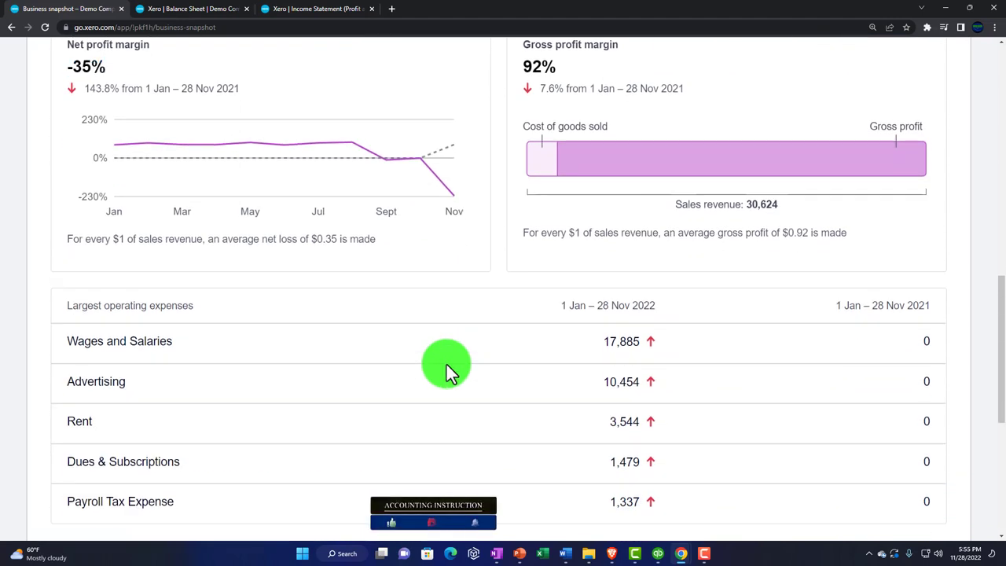
scroll(446, 370, up, 10)
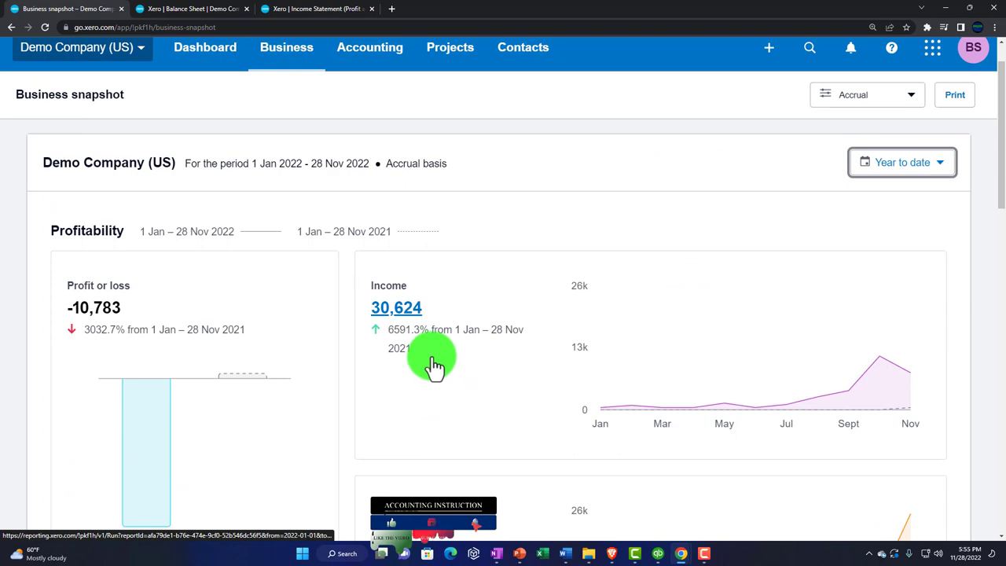
scroll(434, 365, up, 1)
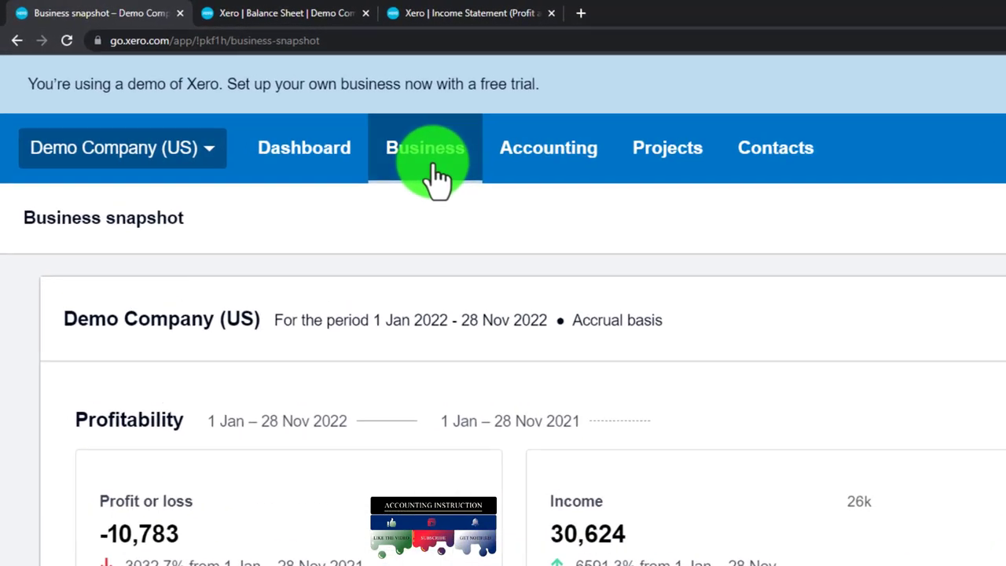
Step: Open the Invoices list and check which new records can be created from there
click(291, 110)
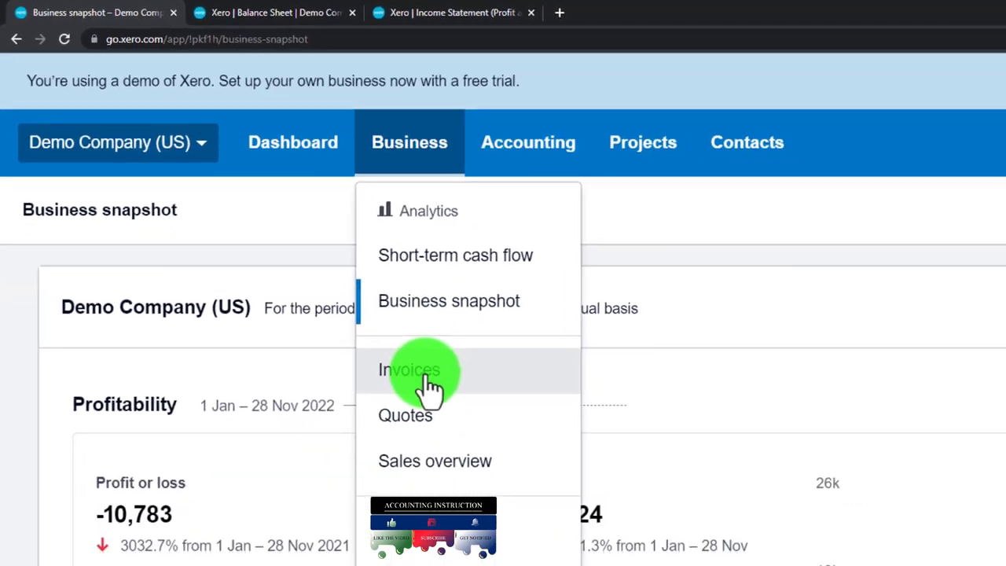
click(508, 459)
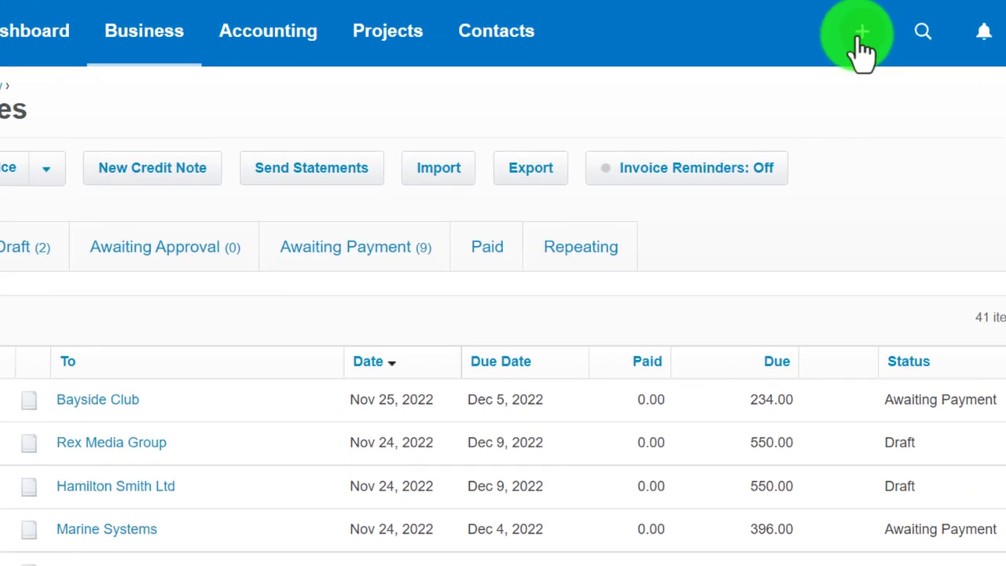
click(859, 36)
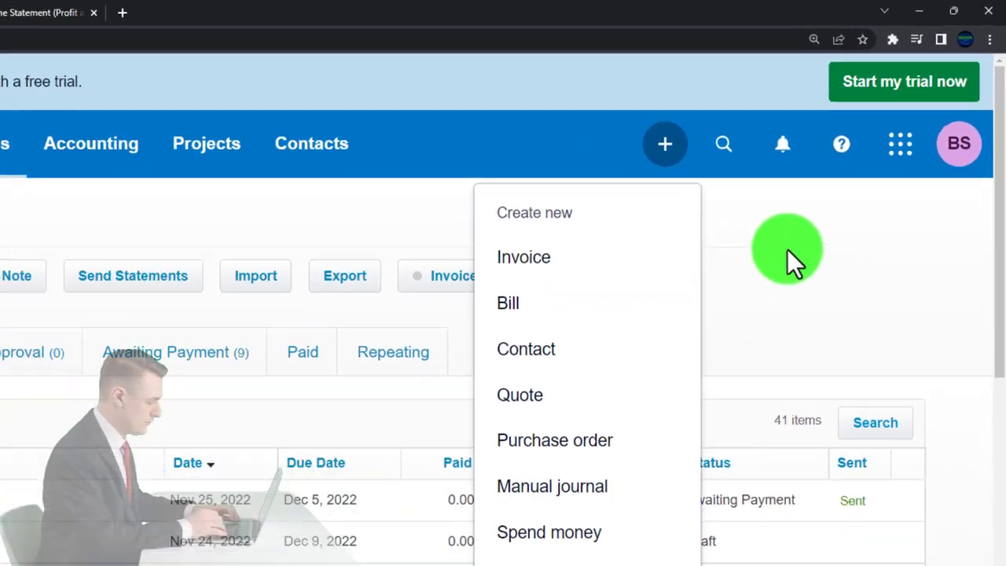
click(739, 314)
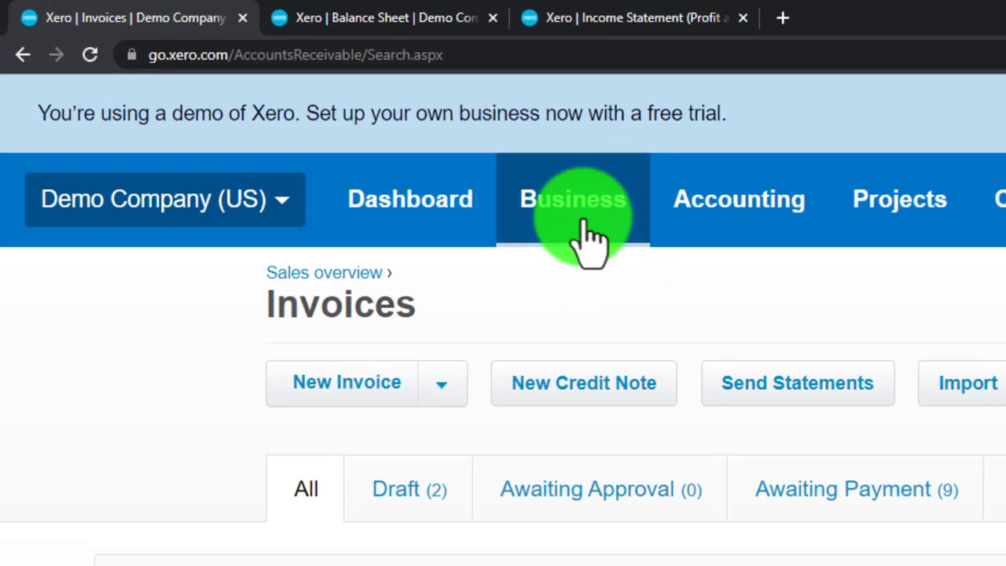
Step: Open the Quotes list, followed by the Sales overview
click(590, 236)
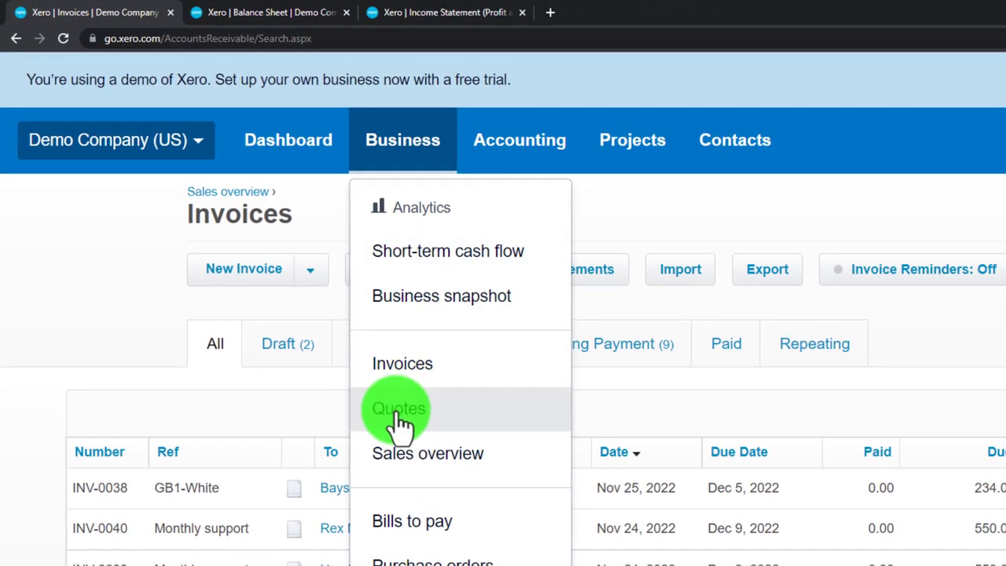
click(491, 515)
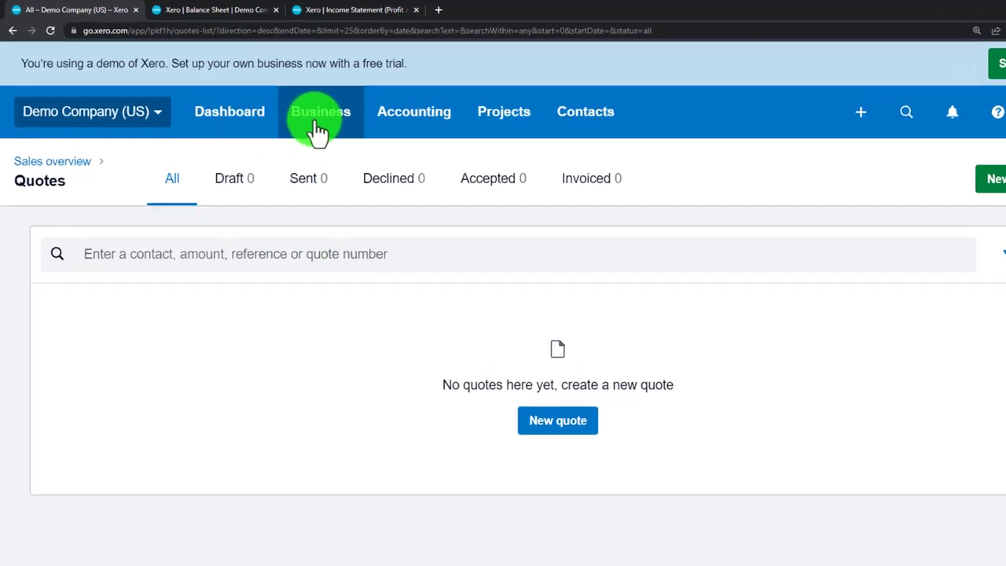
click(292, 116)
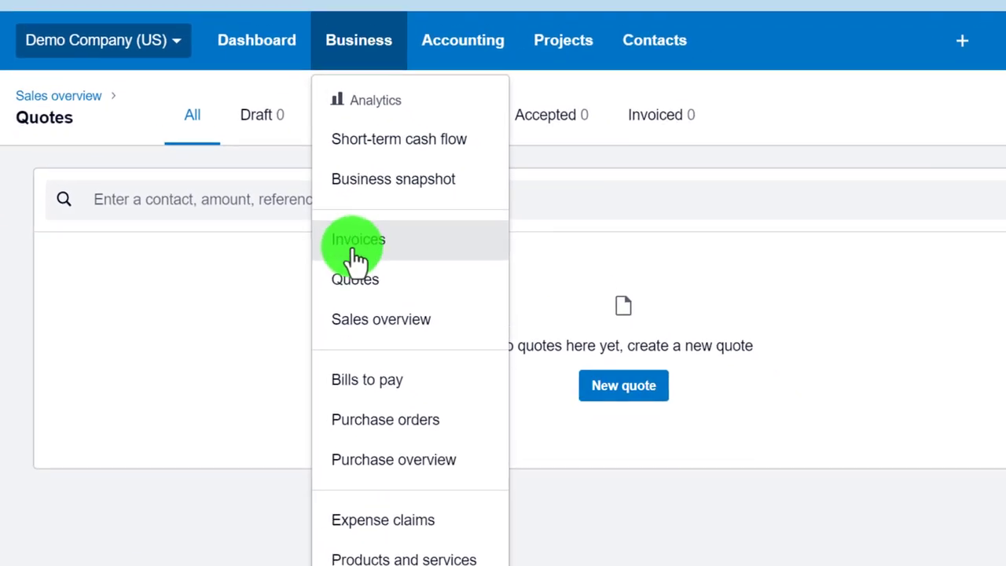
click(390, 310)
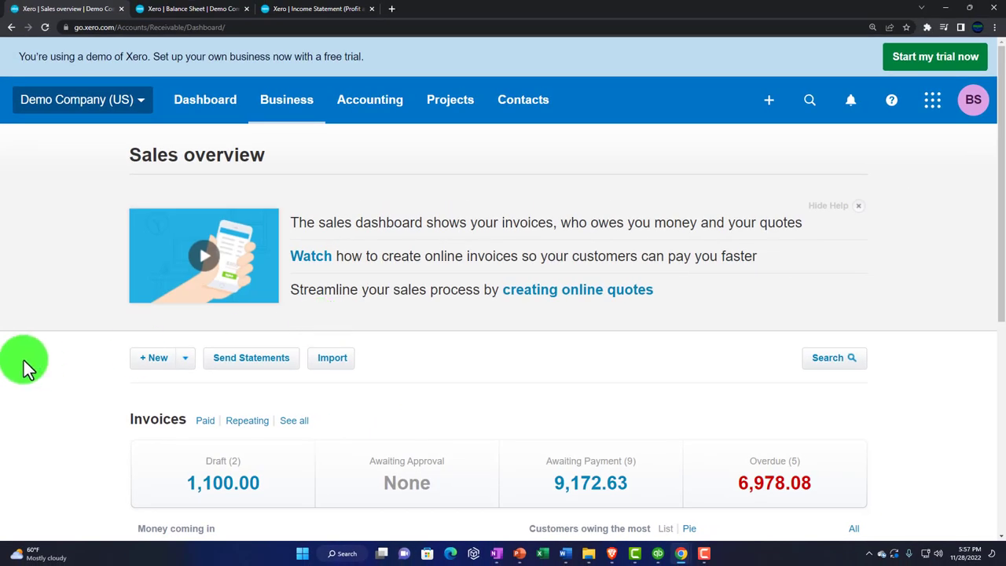
Step: Examine the Sales overview's invoice status totals, money coming in chart, customers owing the most and quotes section
scroll(23, 366, down, 3)
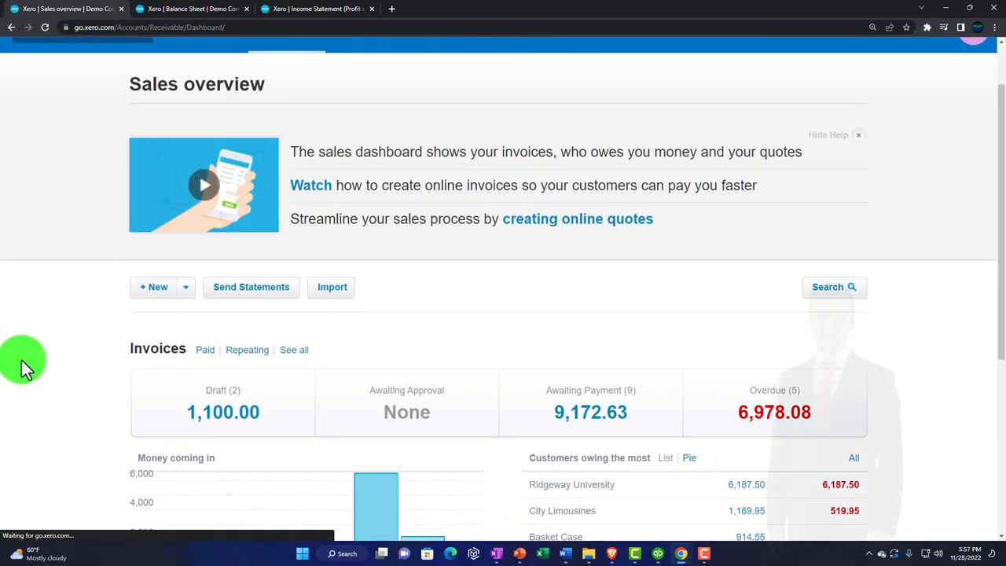
scroll(21, 360, down, 1)
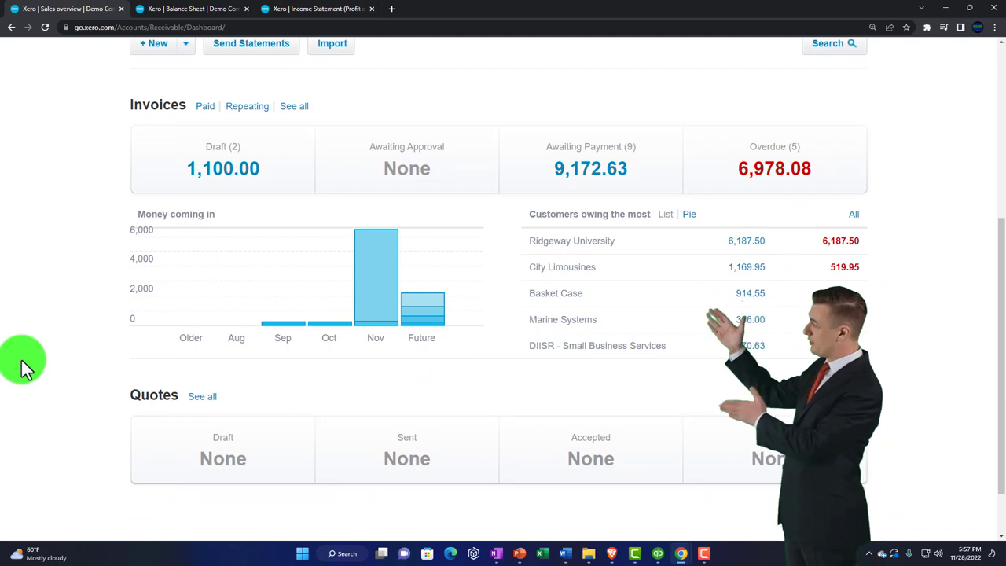
scroll(24, 365, up, 3)
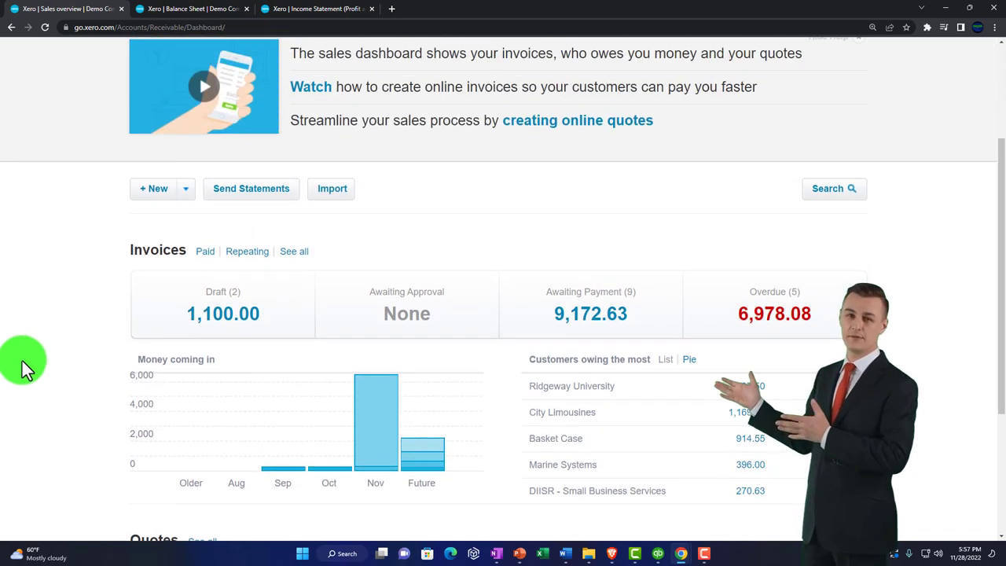
scroll(24, 366, up, 2)
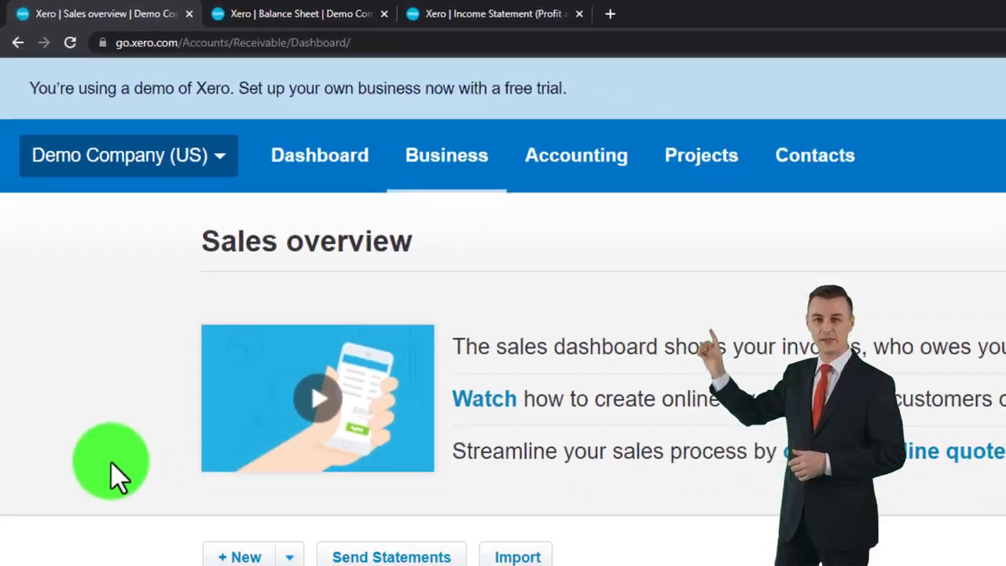
scroll(78, 328, down, 3)
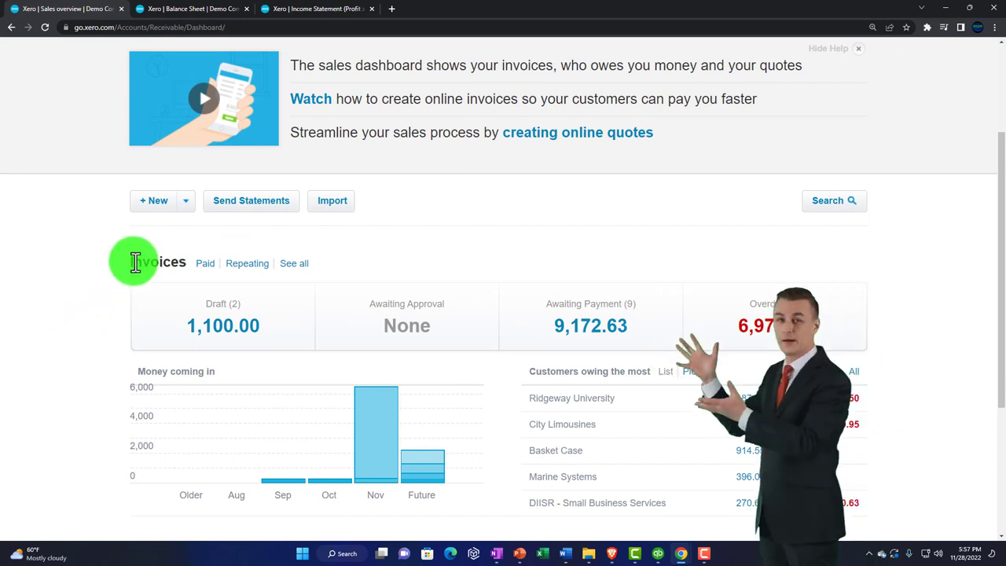
scroll(137, 256, up, 1)
scroll(137, 255, up, 3)
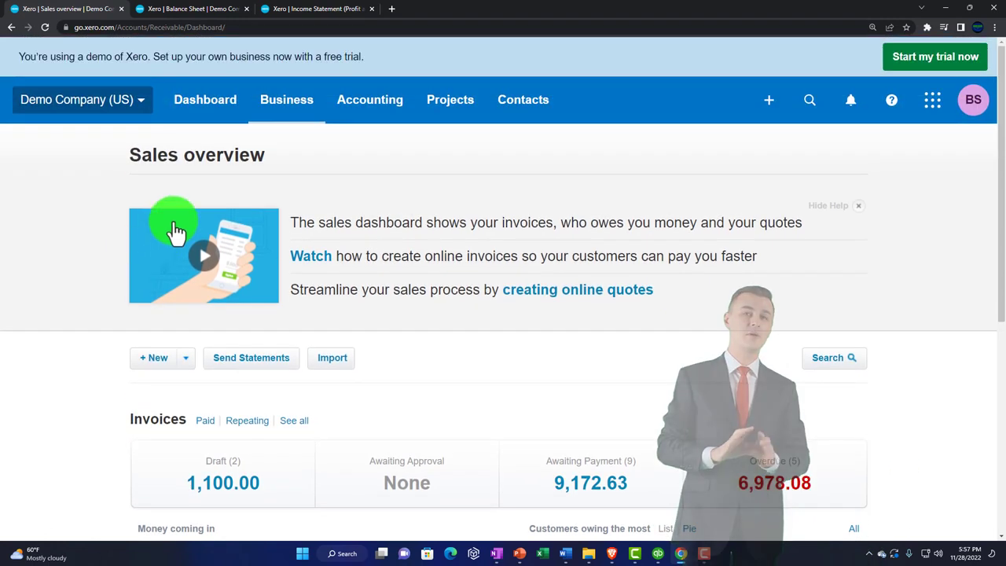
Step: Open the Bills to pay list and look over the bills across all statuses
click(288, 110)
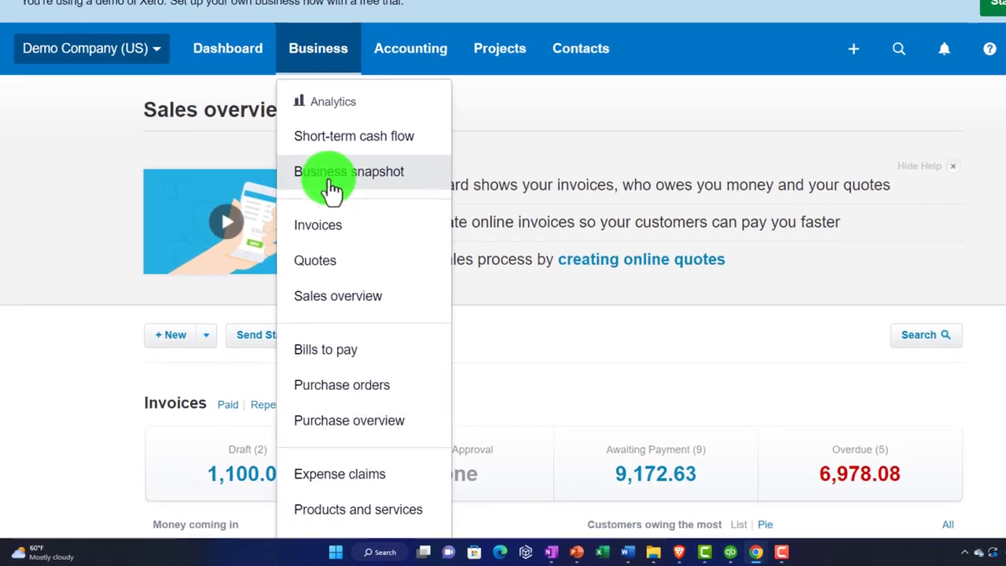
click(336, 342)
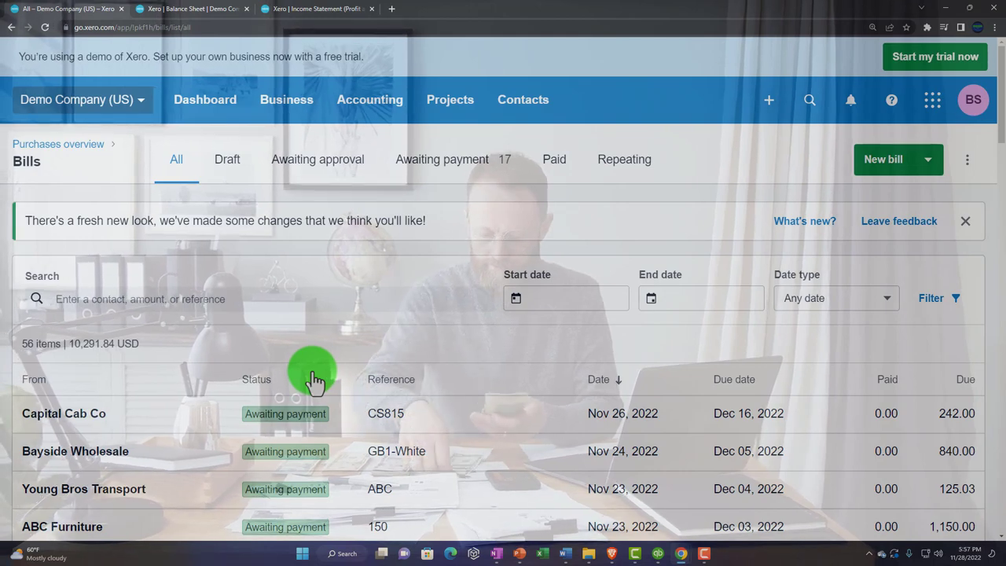
scroll(314, 381, down, 1)
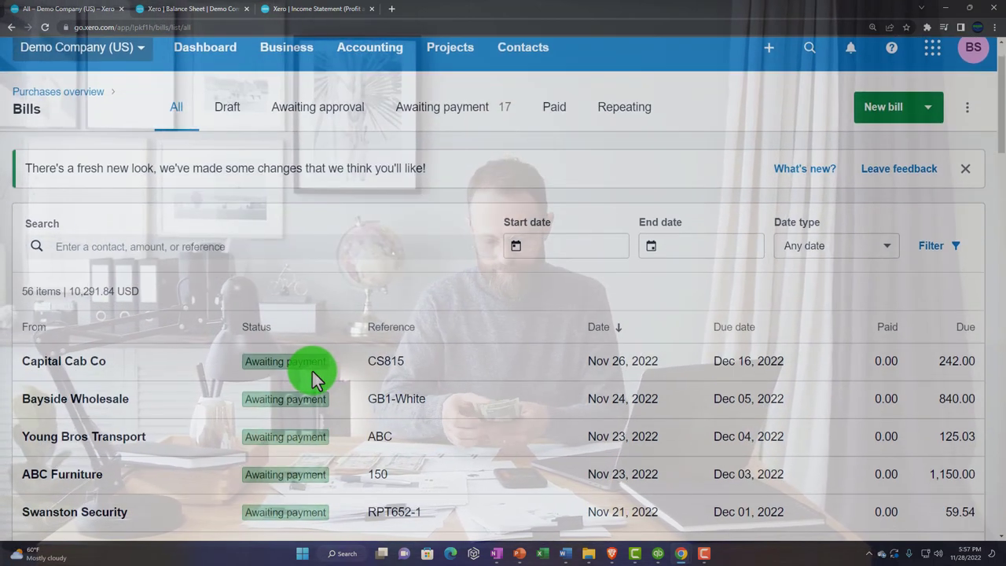
scroll(312, 371, up, 1)
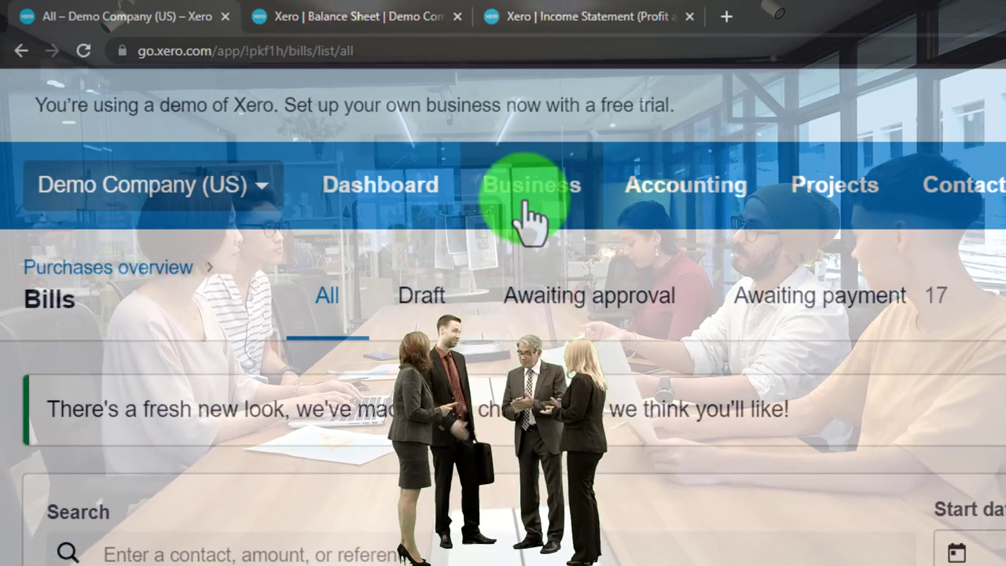
Step: Open the Purchase Orders list and review the other available business pages without leaving it
click(525, 203)
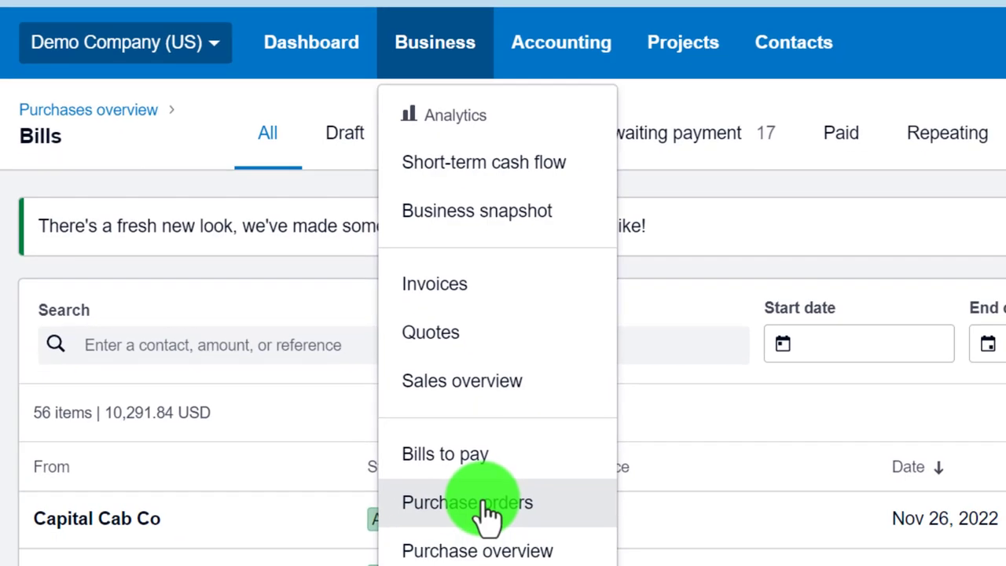
click(481, 515)
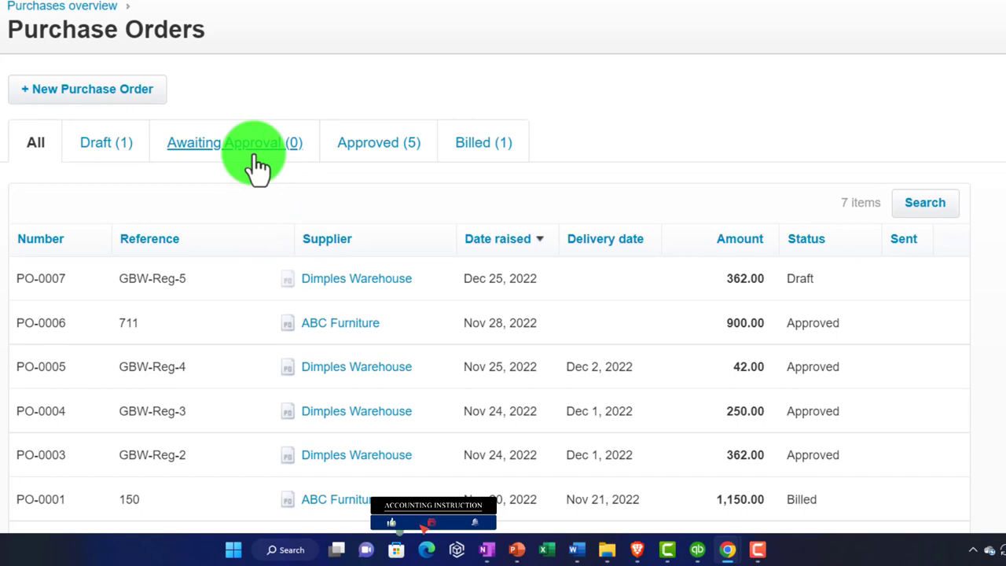
click(213, 0)
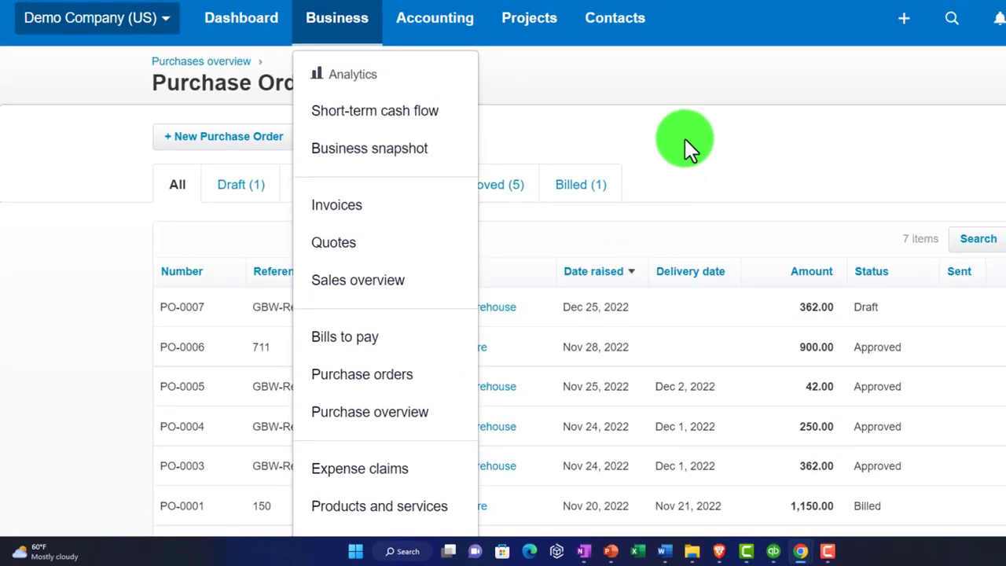
click(684, 139)
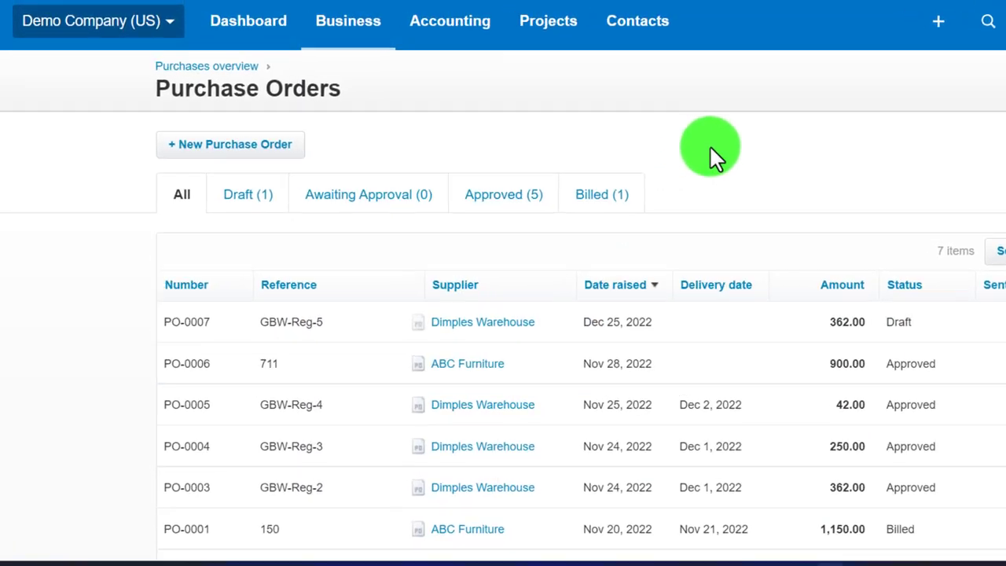
Step: Open the accounting Reports home page and look over the favorites, financial performance and financial statements reports
click(444, 22)
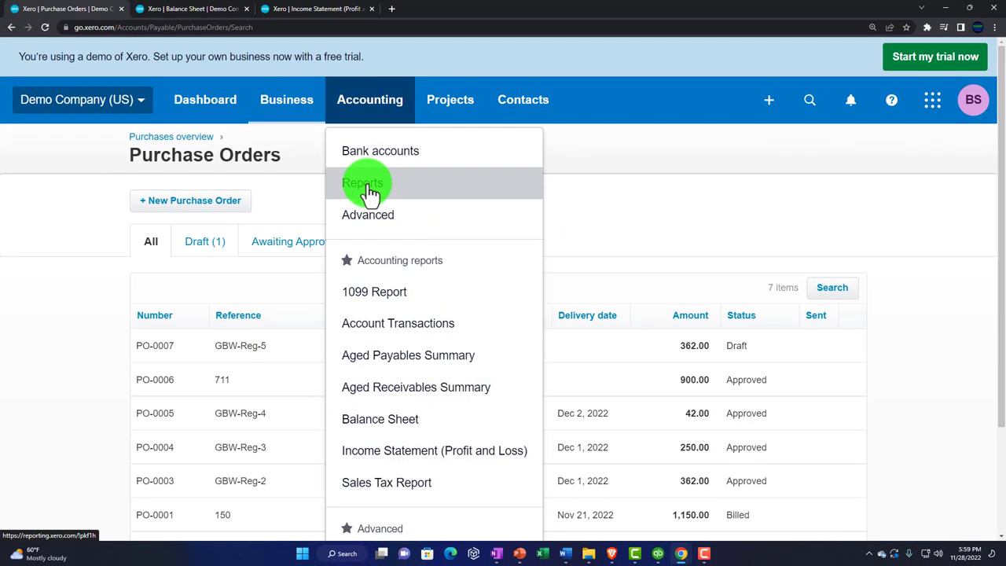
click(370, 189)
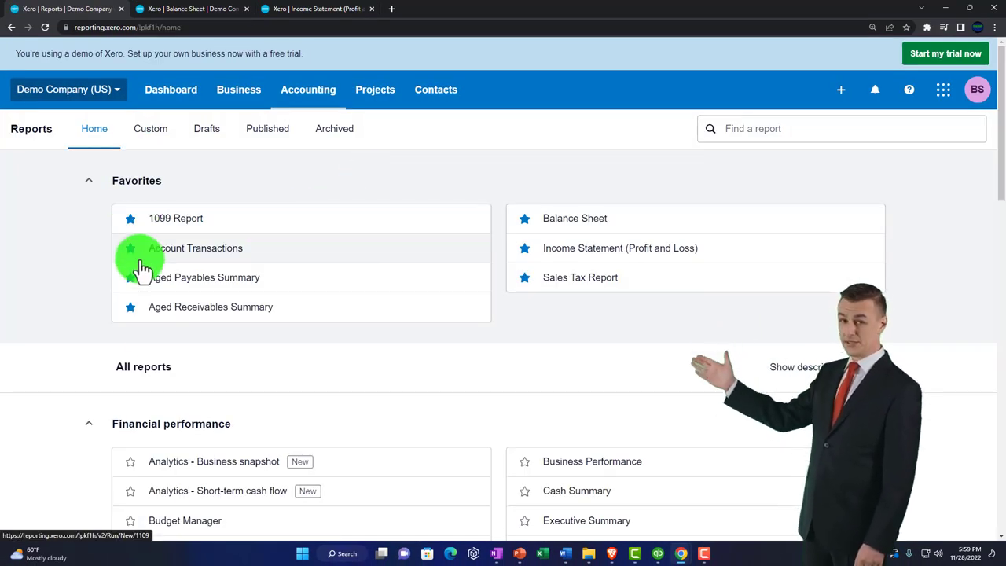
scroll(157, 353, down, 3)
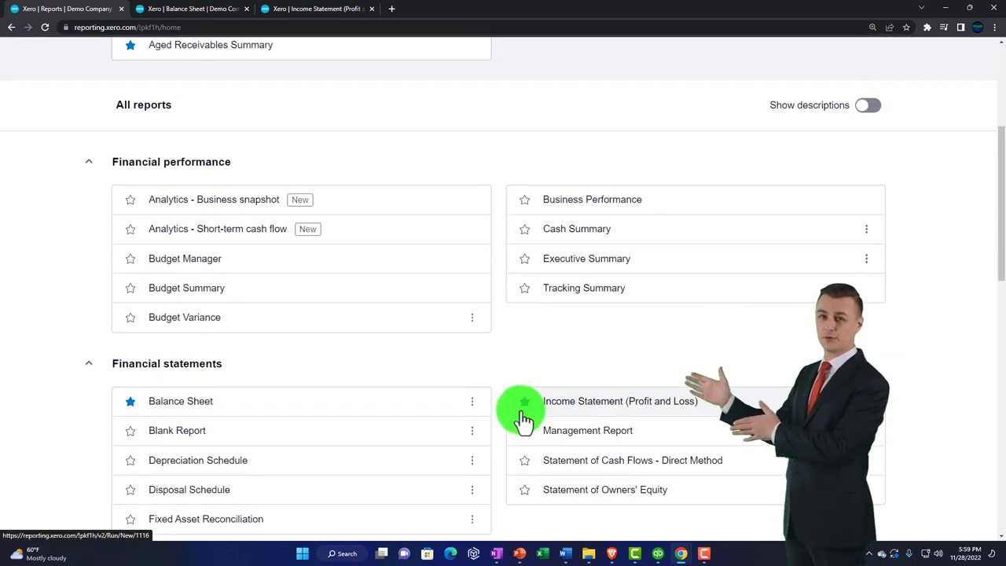
scroll(404, 438, down, 2)
scroll(404, 437, up, 5)
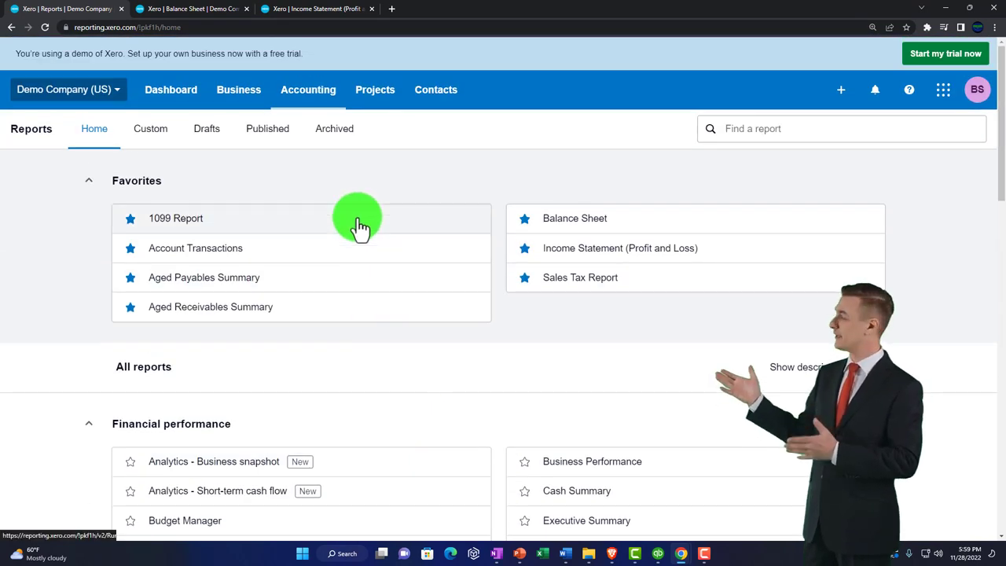
Step: Review the pages and reports offered under Accounting, Projects and Contacts without leaving the Reports home page
click(310, 99)
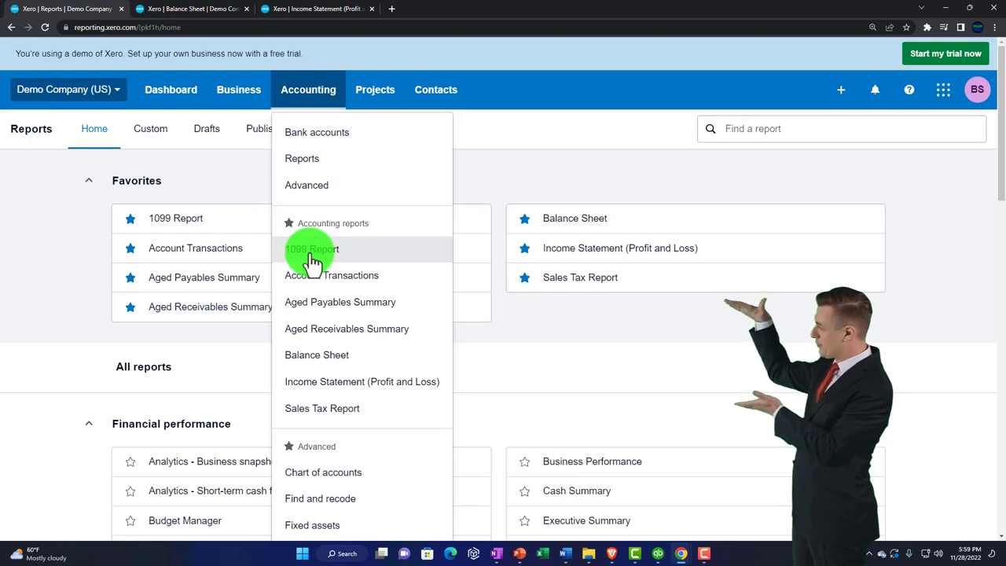
scroll(314, 258, down, 2)
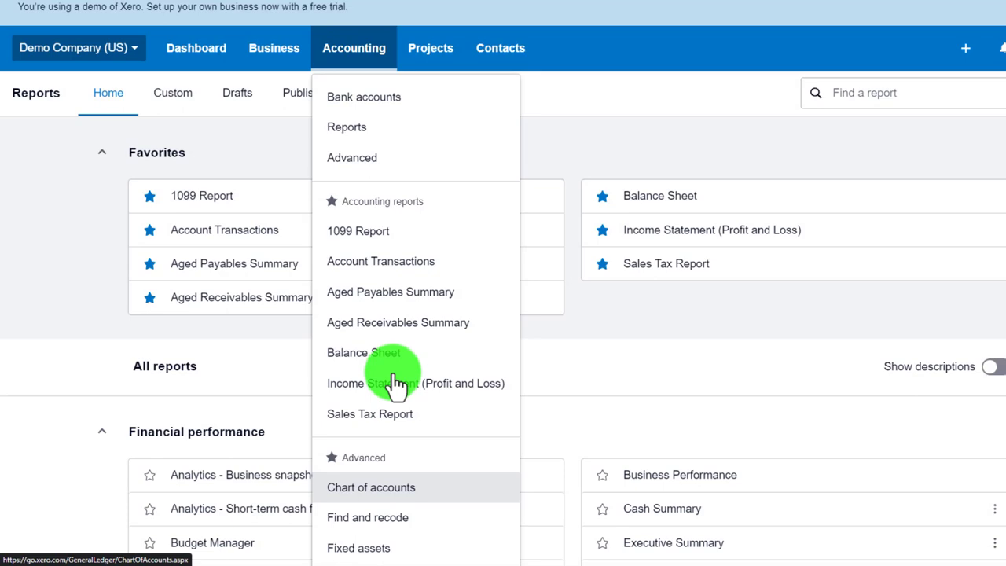
click(432, 51)
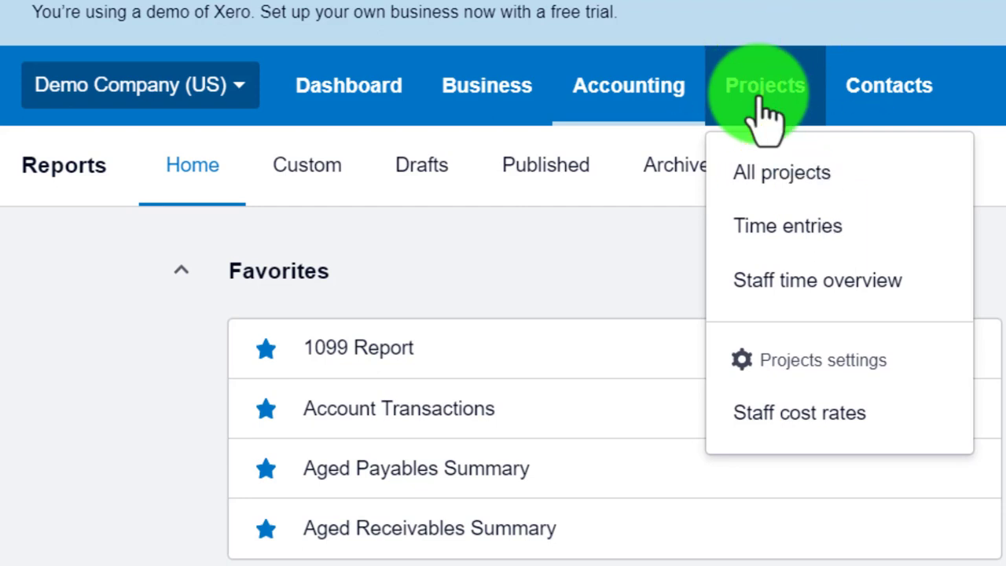
click(855, 86)
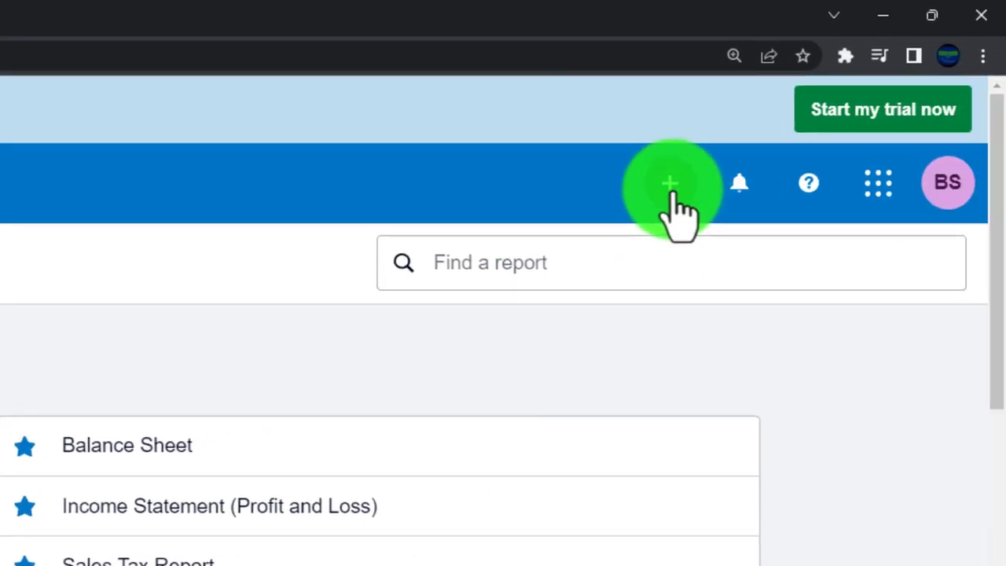
Step: Review the new-record options, the connected apps information and the user account options
click(670, 188)
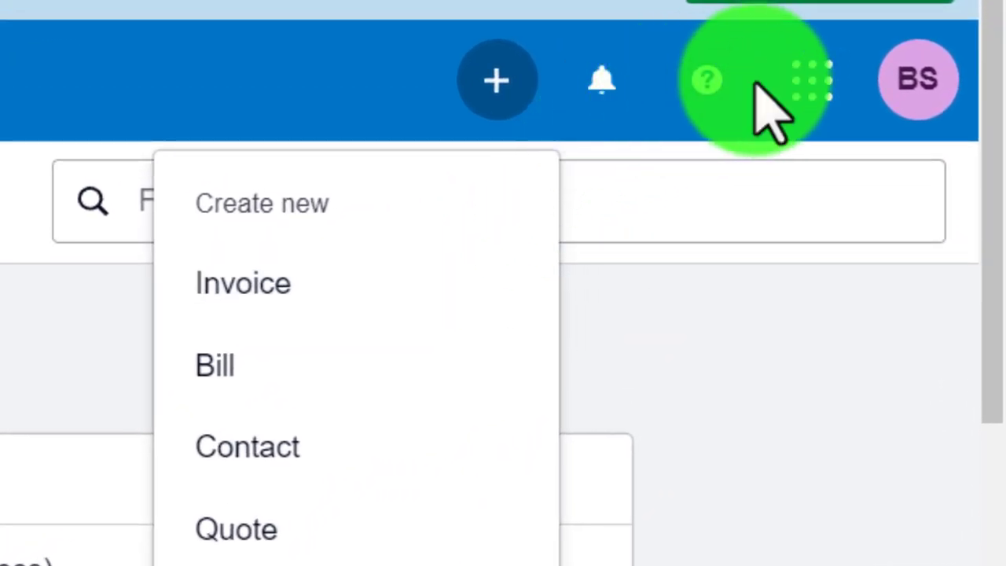
click(809, 83)
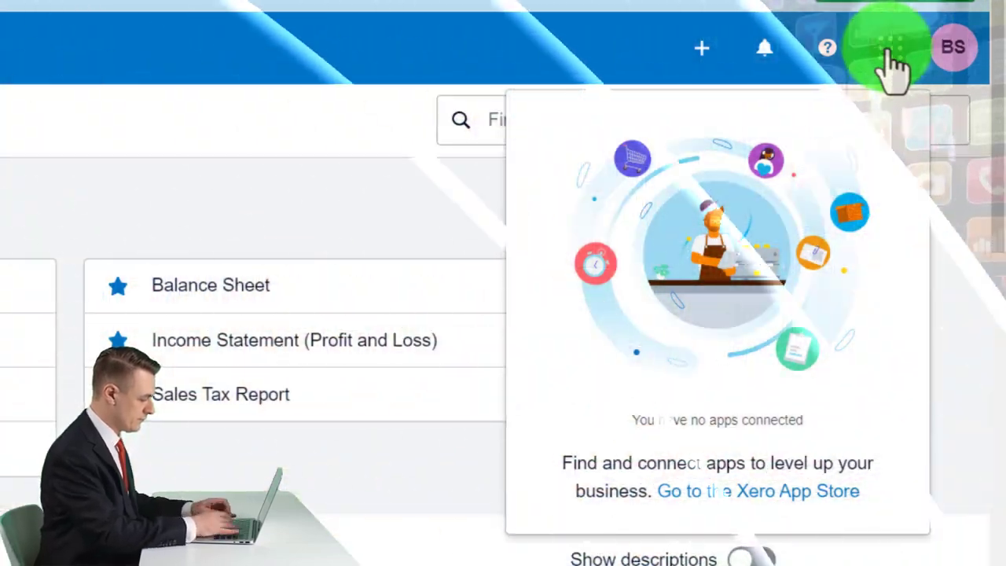
click(946, 49)
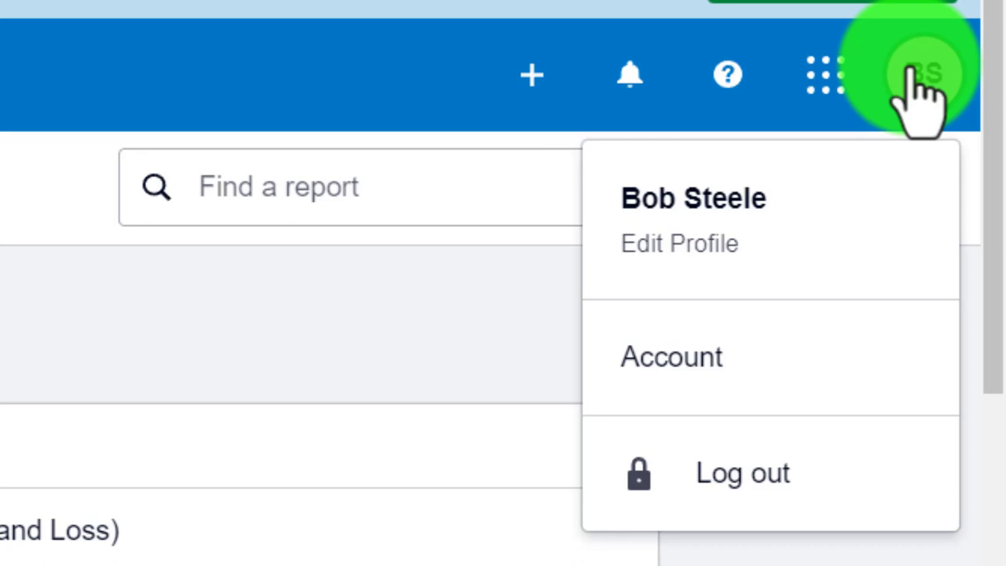
click(919, 87)
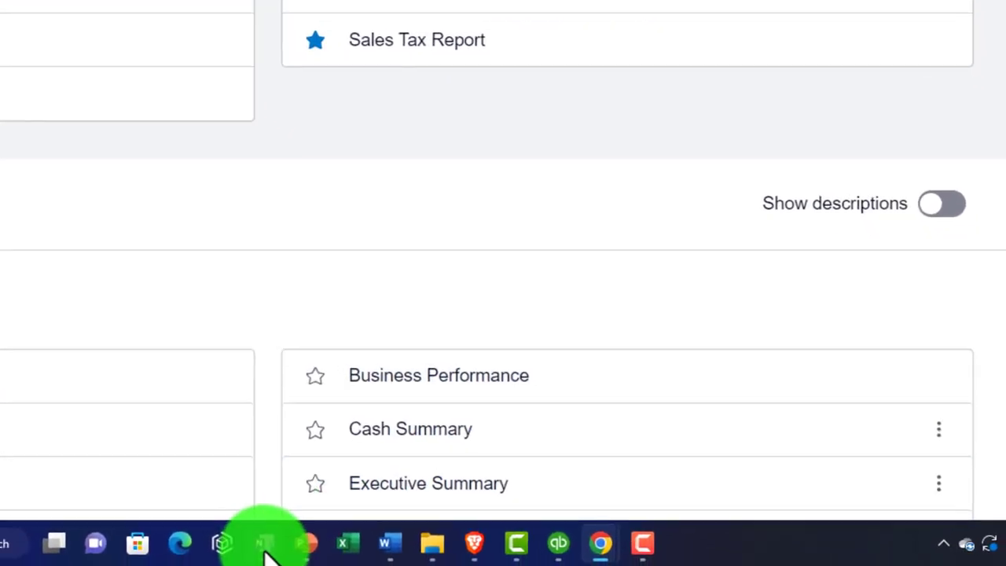
Step: Switch to OneNote to examine the QuickBooks workflow chart in the Xero 2023 note, and return to Xero in Chrome
click(249, 540)
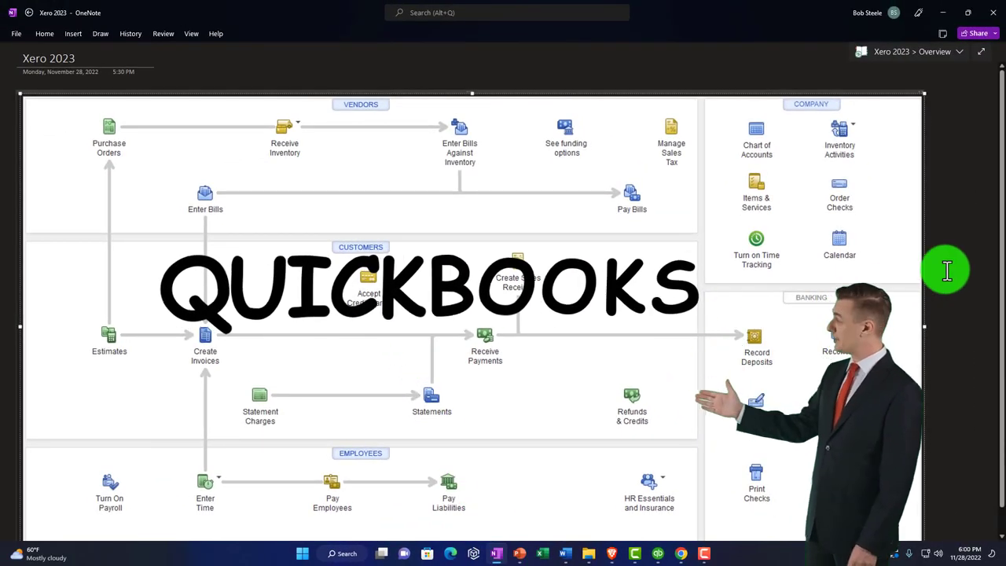
click(946, 271)
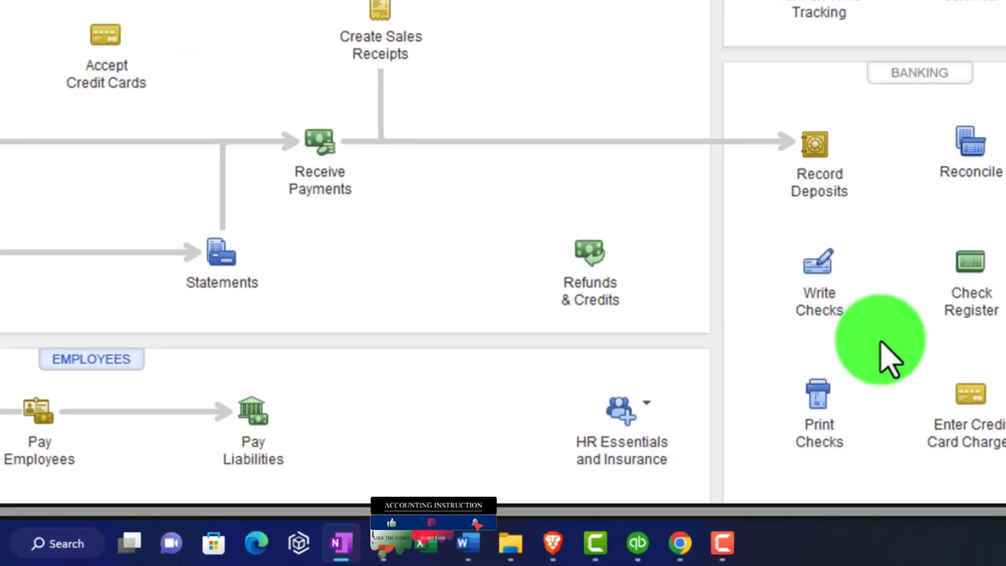
mouse_move(681, 540)
click(707, 491)
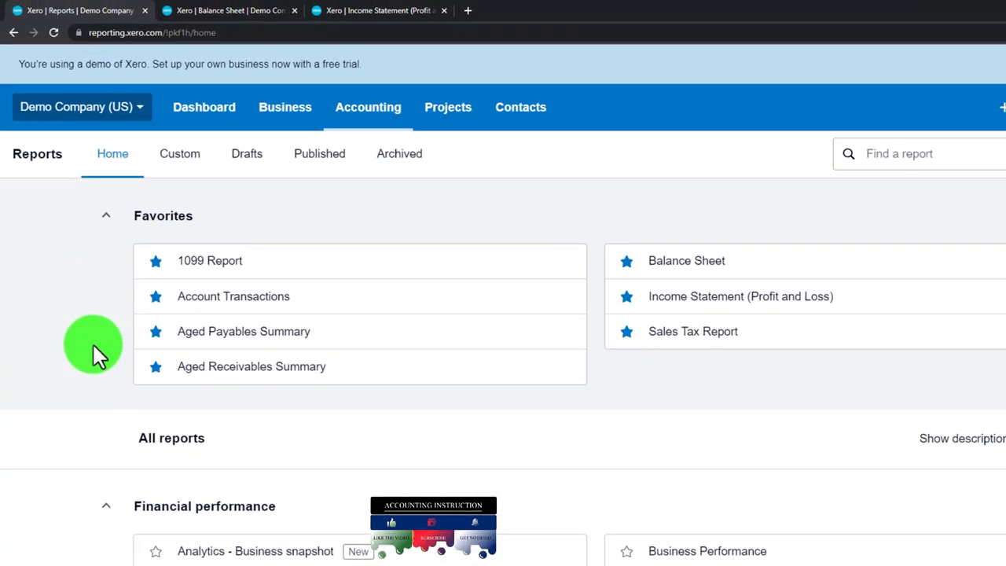
Step: Open the Dashboard and look over the bank accounts, account watchlist, cash flow, invoices owed and bills to pay
click(193, 116)
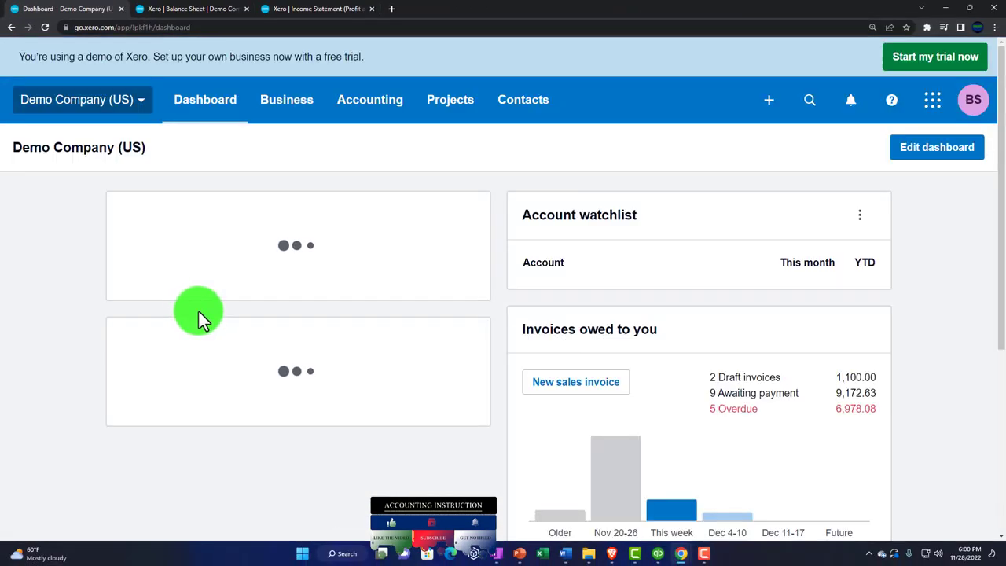
scroll(204, 300, down, 1)
scroll(206, 308, down, 1)
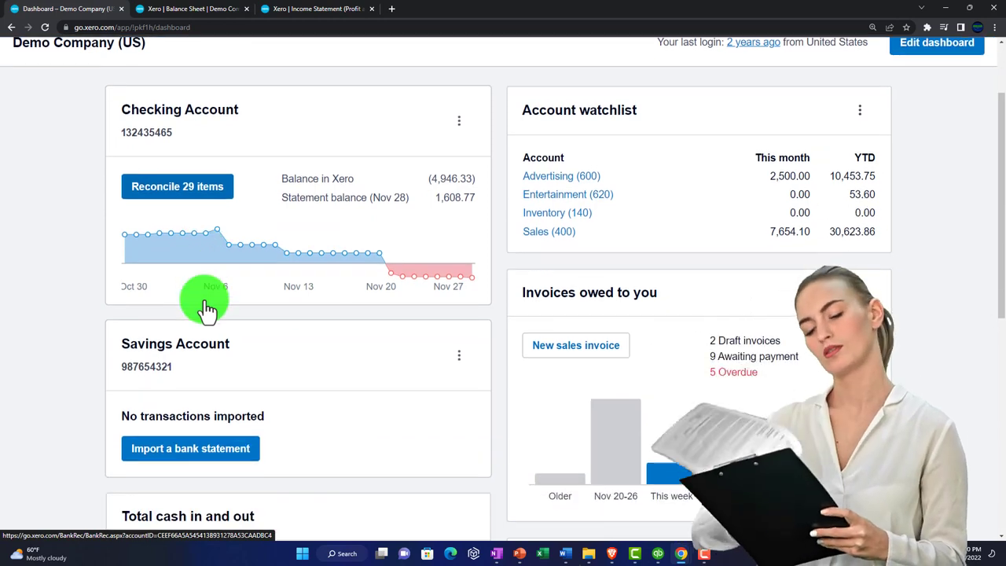
scroll(206, 308, down, 2)
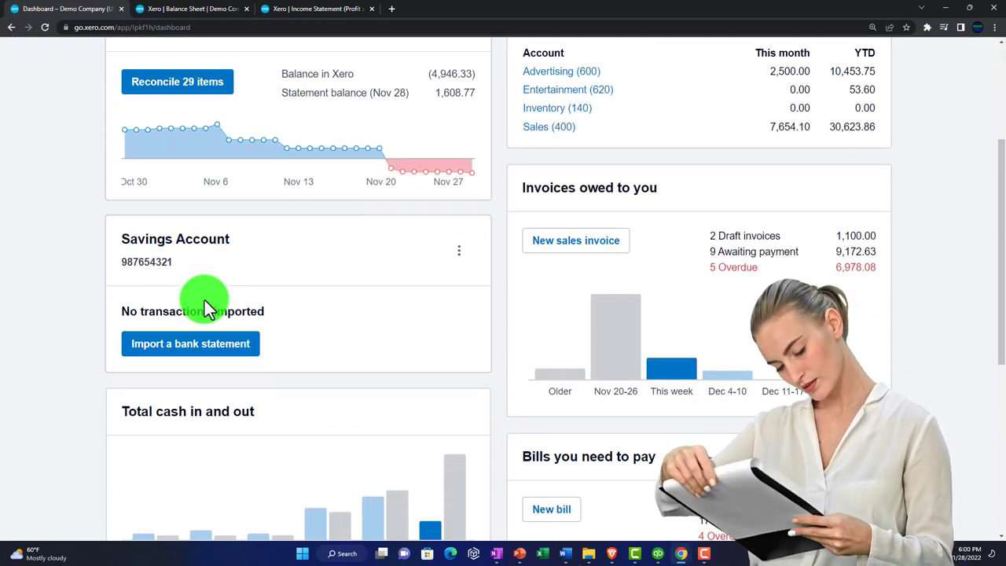
scroll(204, 300, up, 3)
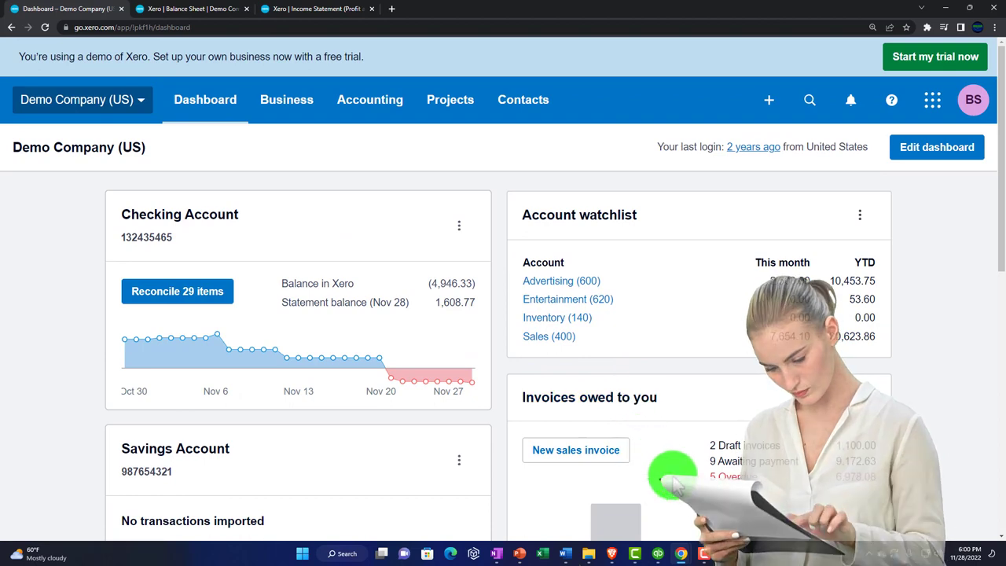
Step: Compare the QuickBooks workflow chart in OneNote with Xero's new-record options, ending back at the chart
click(498, 552)
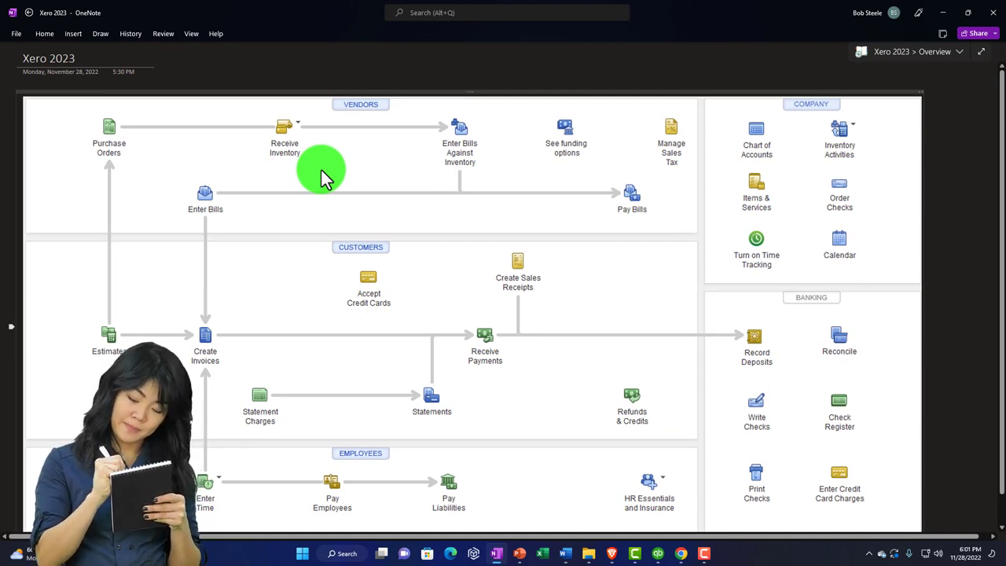
click(943, 12)
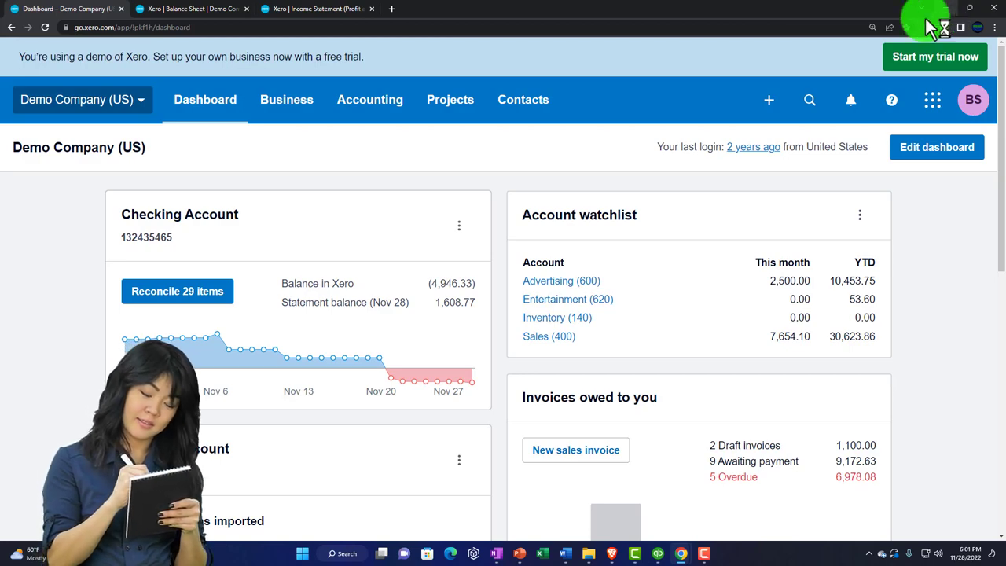
click(769, 100)
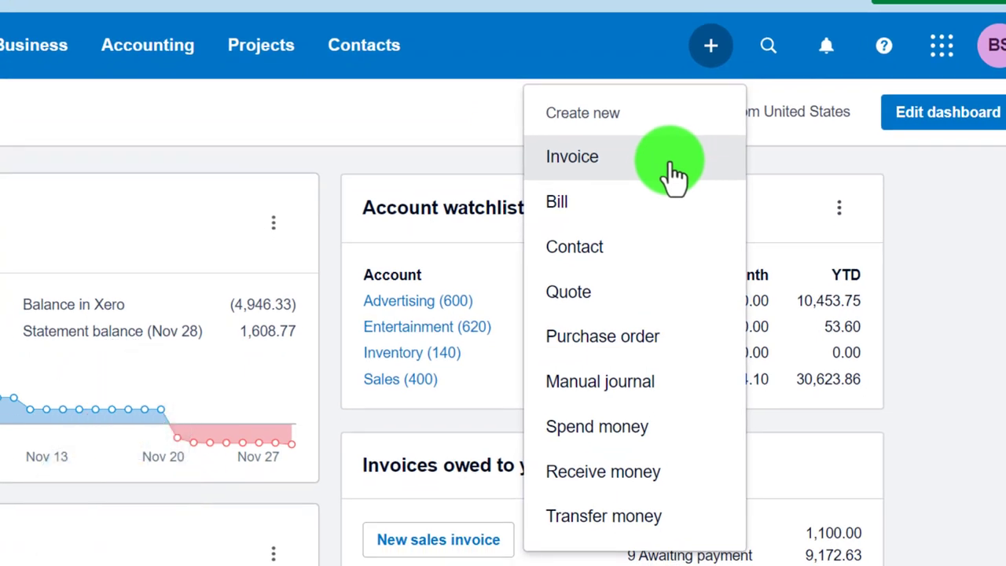
click(942, 232)
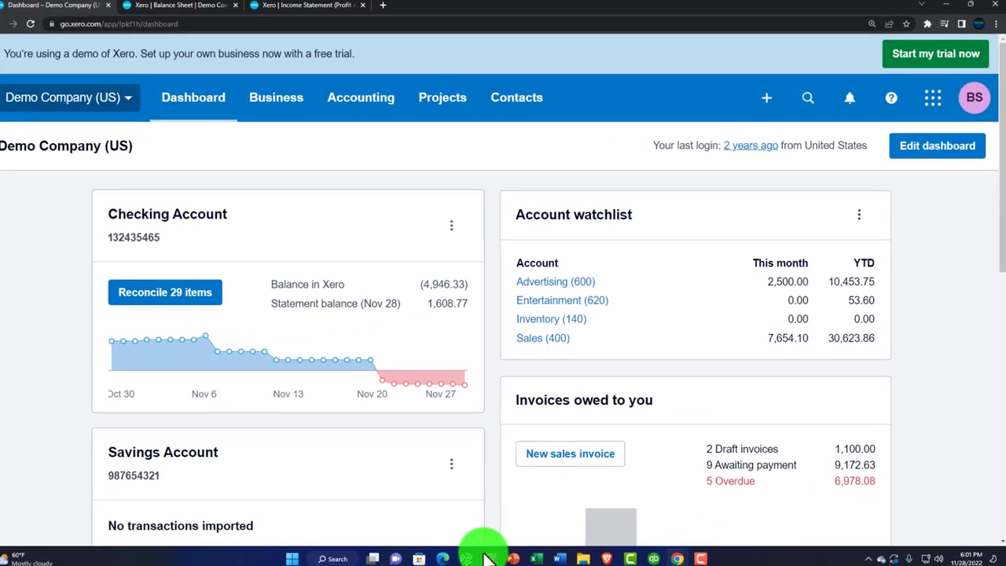
click(487, 556)
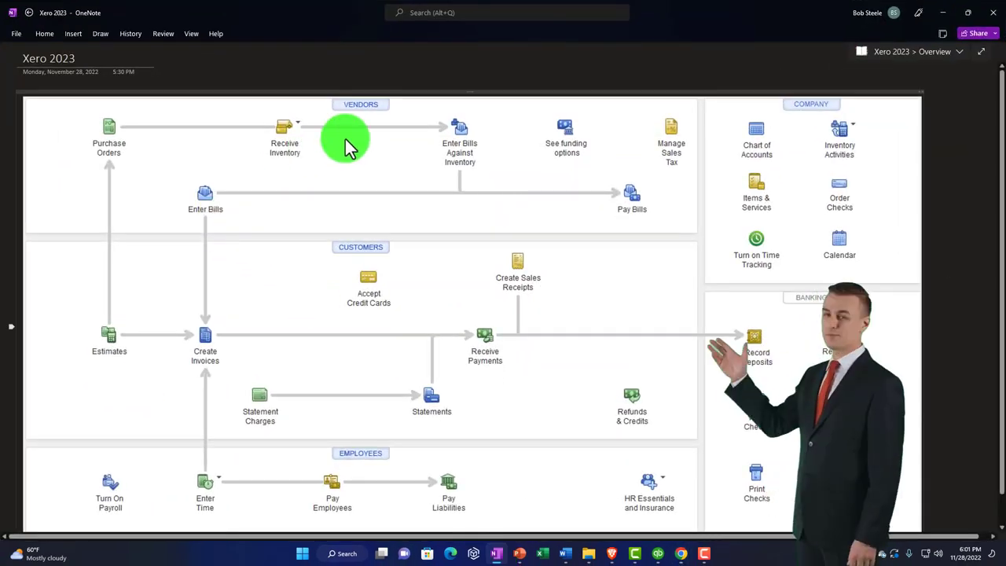